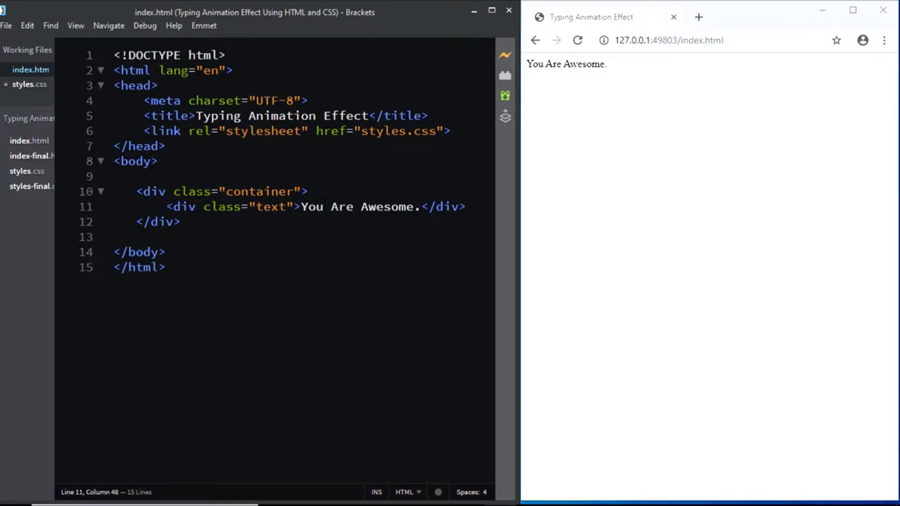
Inspect the container div and the 'text' class div holding 'You Are Awesome.' in index.html.
{"action": "left_click", "coordinate": [160, 192]}
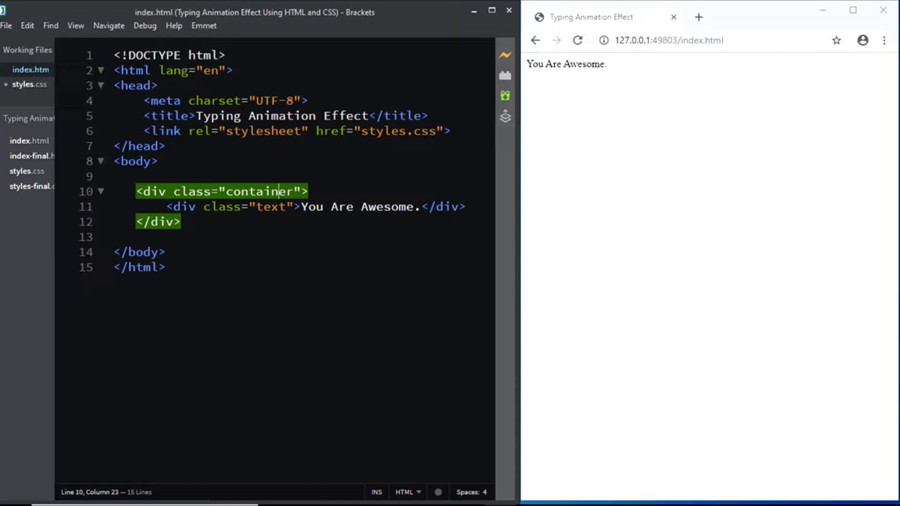
{"action": "left_click", "coordinate": [321, 192]}
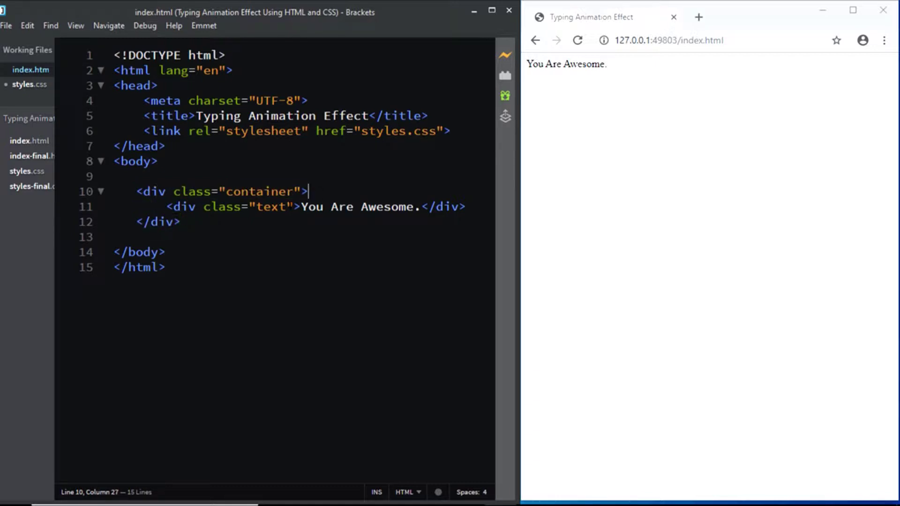
{"action": "left_click", "coordinate": [280, 207]}
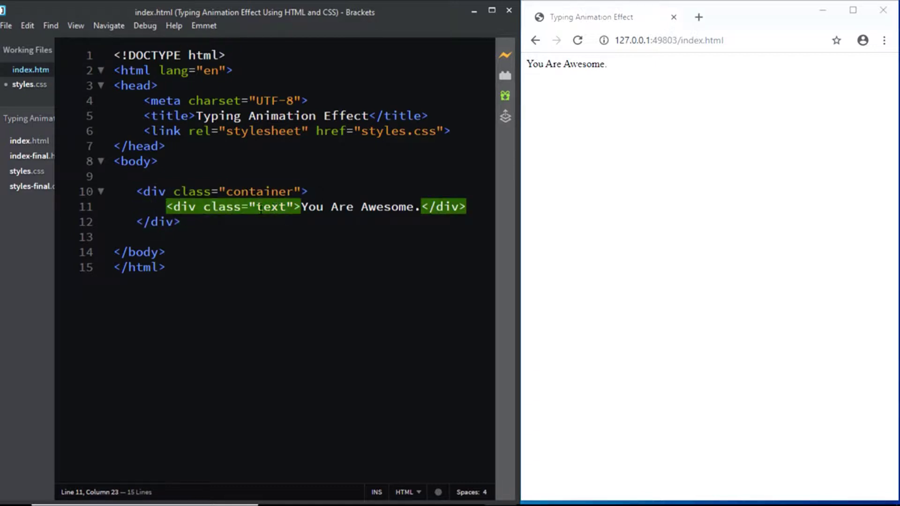
{"action": "left_click_drag", "start_coordinate": [258, 207], "coordinate": [411, 208]}
{"action": "left_click", "coordinate": [307, 207]}
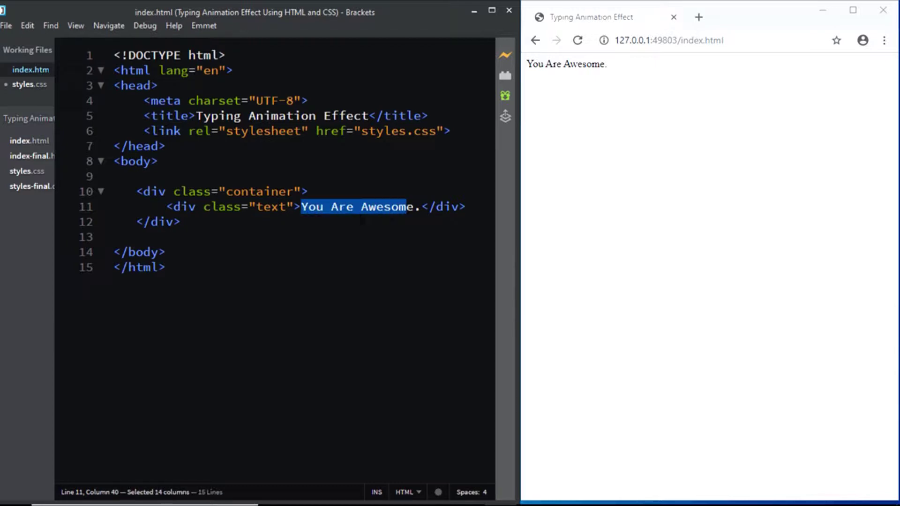
{"action": "left_click", "coordinate": [252, 222]}
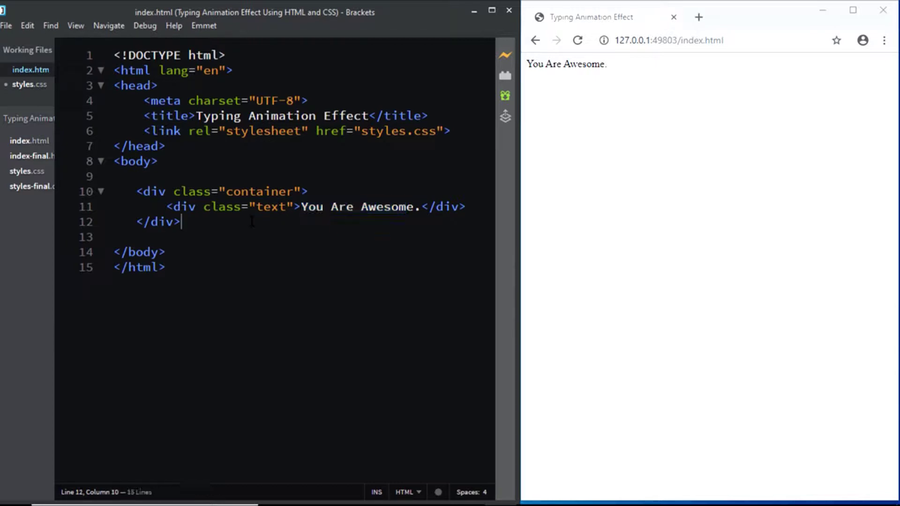
In styles.css, write .container with height 100vh, width 100%, display flex, align-items center.
{"action": "left_click", "coordinate": [38, 85]}
{"action": "type", "text": ".container"}
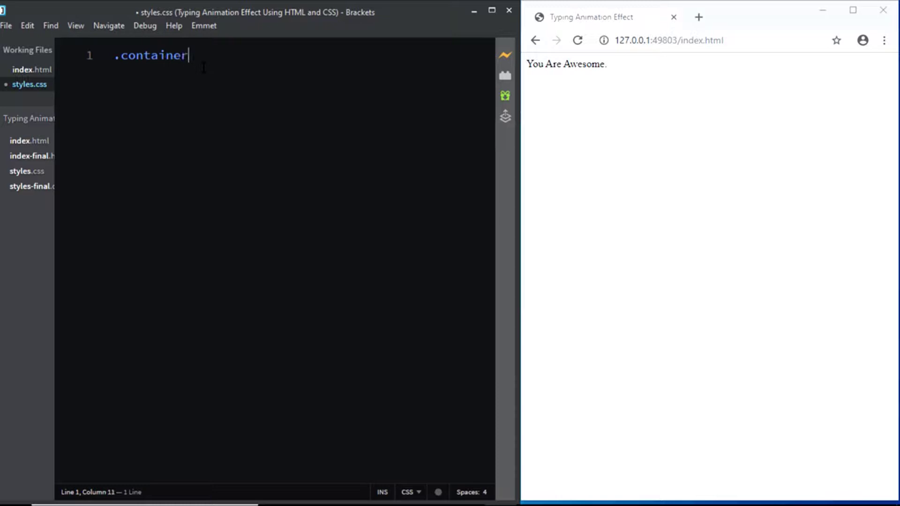
{"action": "type", "text": "{"}
{"action": "key", "text": "Return"}
{"action": "type", "text": "height: "}
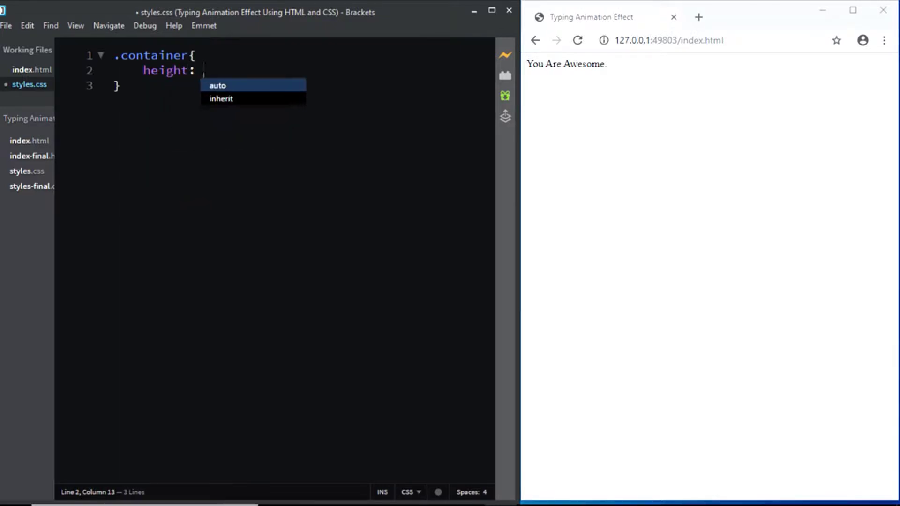
{"action": "type", "text": "100vh;"}
{"action": "key", "text": "Return"}
{"action": "type", "text": "wid"}
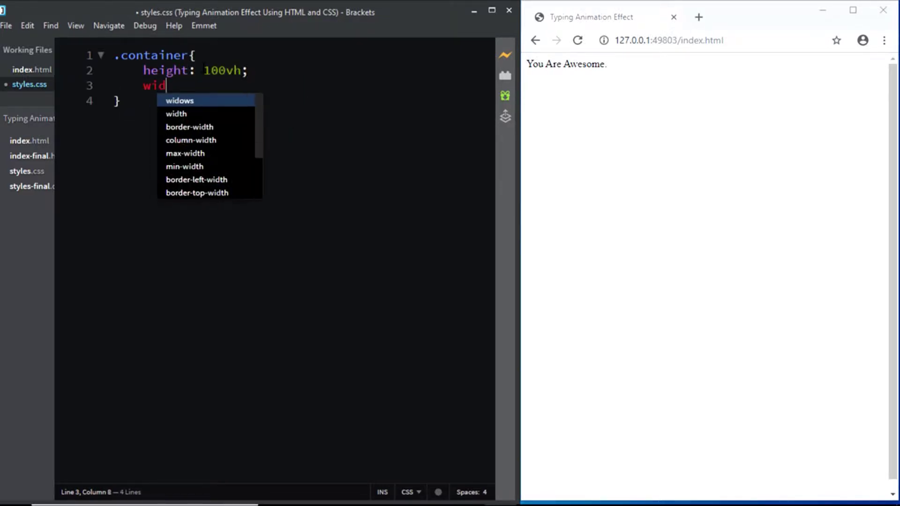
{"action": "type", "text": "th: 100%;"}
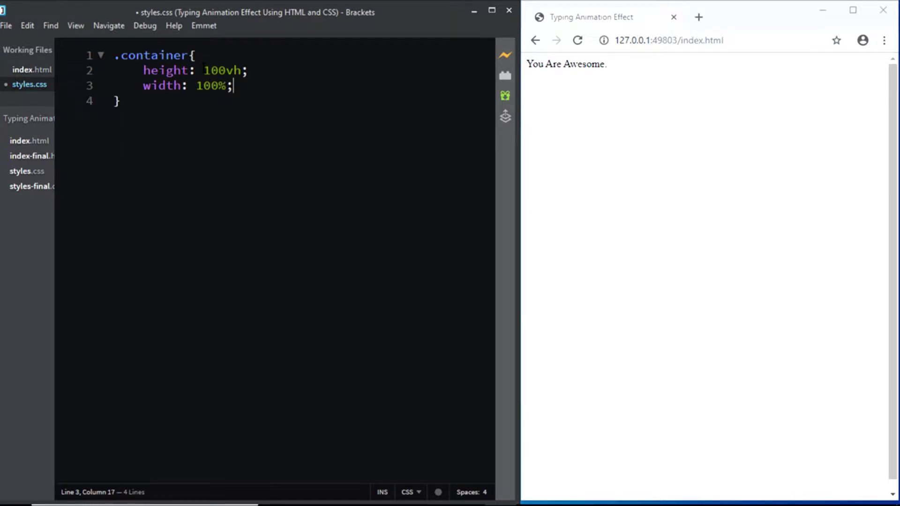
{"action": "key", "text": "Return"}
{"action": "type", "text": "displa"}
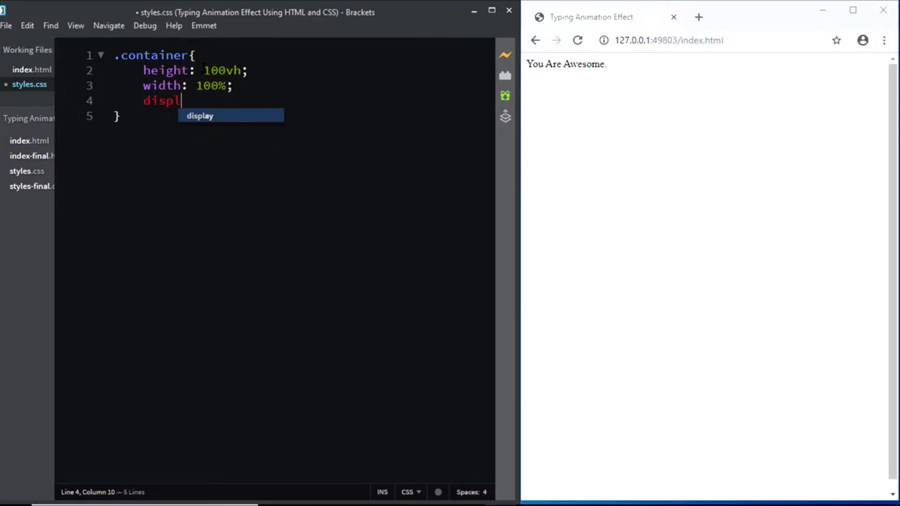
{"action": "type", "text": "y: flex;"}
{"action": "key", "text": "Return"}
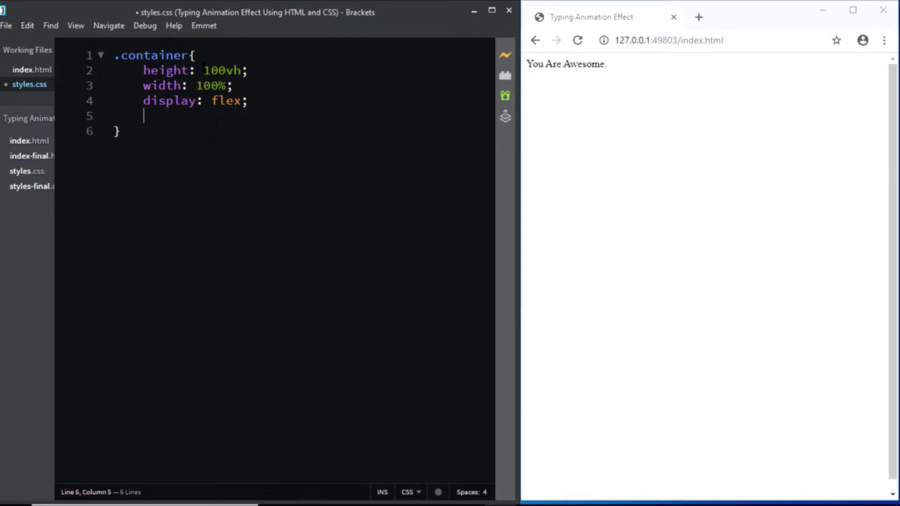
{"action": "type", "text": "align-items: c"}
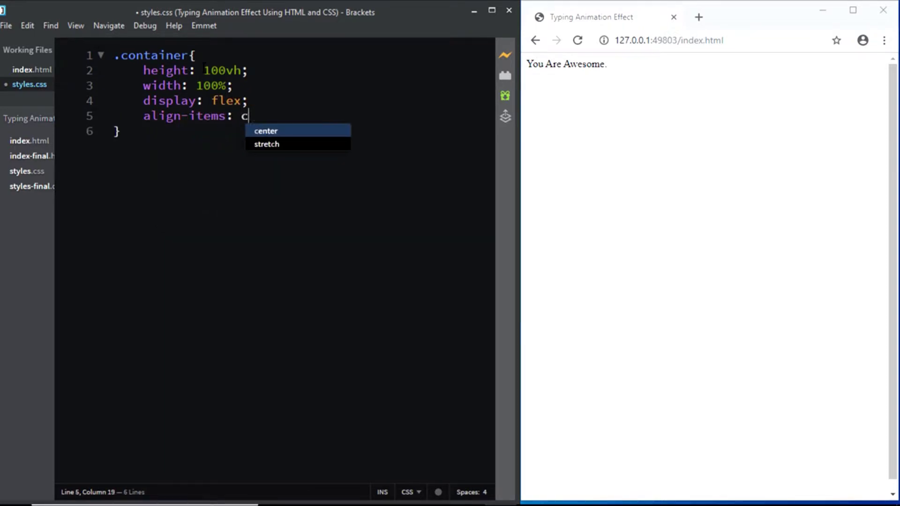
{"action": "type", "text": "enter;"}
{"action": "key", "text": "Escape"}
{"action": "key", "text": "Down"}
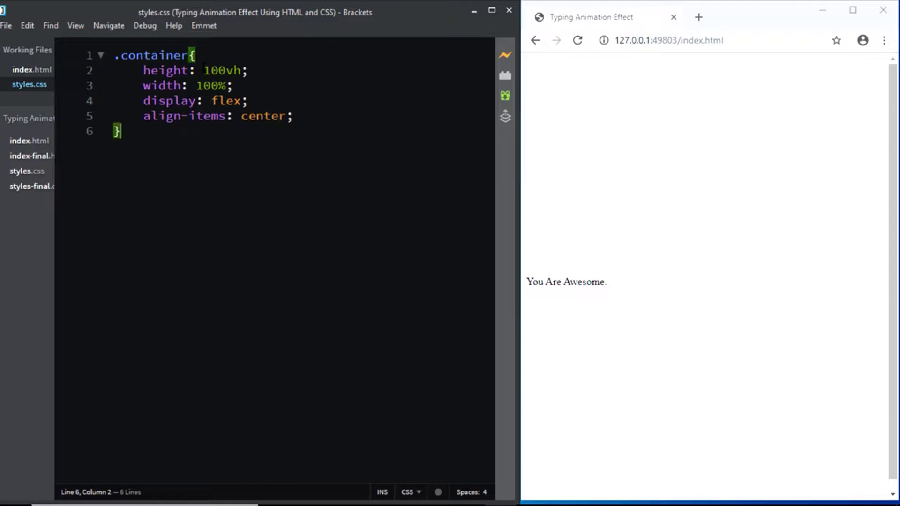
Start a .text rule with monospace font-family and 7vw font-size, and save.
{"action": "key", "text": "Return"}
{"action": "key", "text": "Return"}
{"action": "type", "text": ".text{}"}
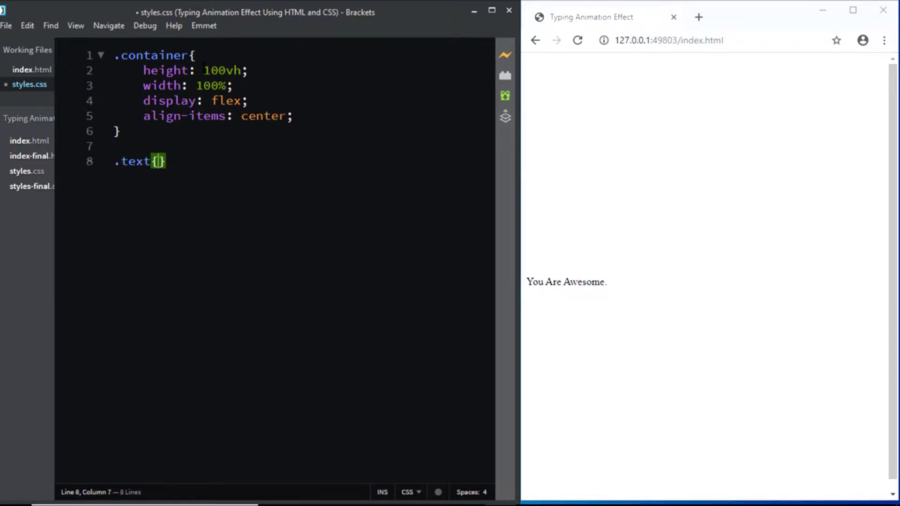
{"action": "type", "text": "text{"}
{"action": "key", "text": "Return"}
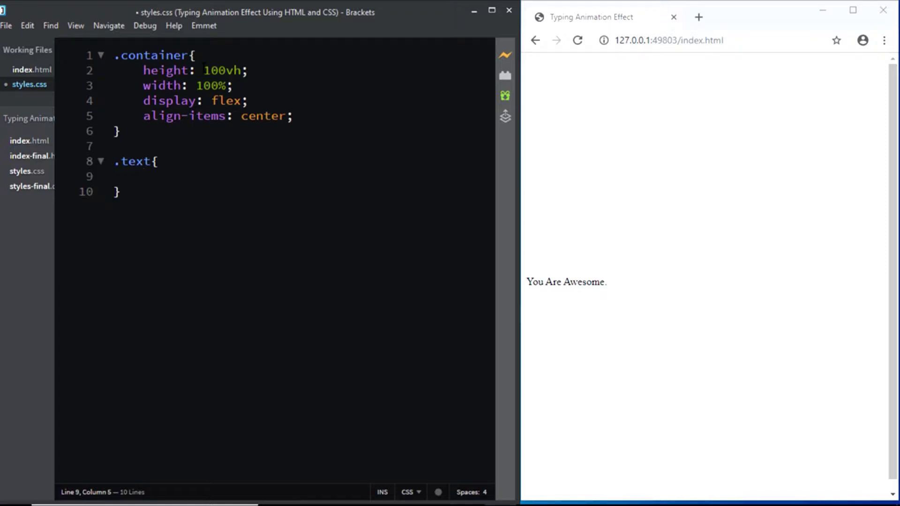
{"action": "type", "text": "font-fami"}
{"action": "key", "text": "BackSpace"}
{"action": "key", "text": "BackSpace"}
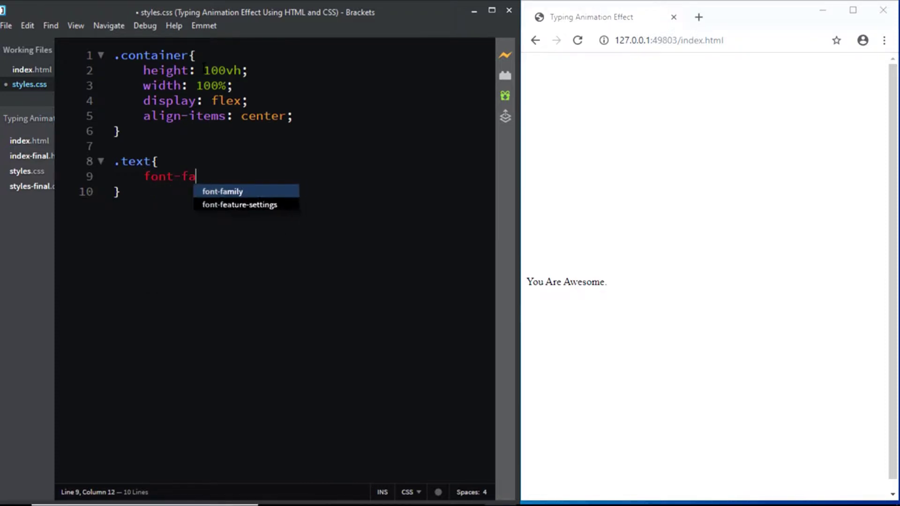
{"action": "type", "text": "mil"}
{"action": "key", "text": "Return"}
{"action": "type", "text": "monos"}
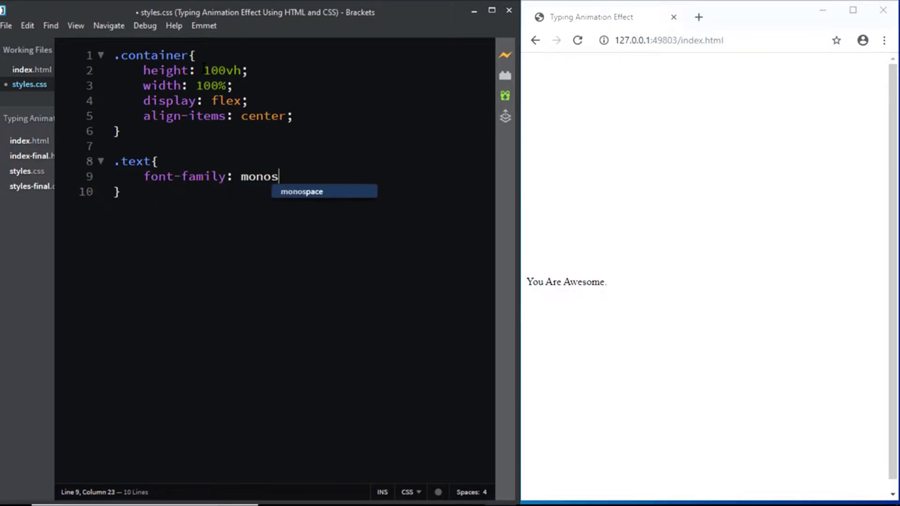
{"action": "type", "text": "pace;"}
{"action": "key", "text": "Return"}
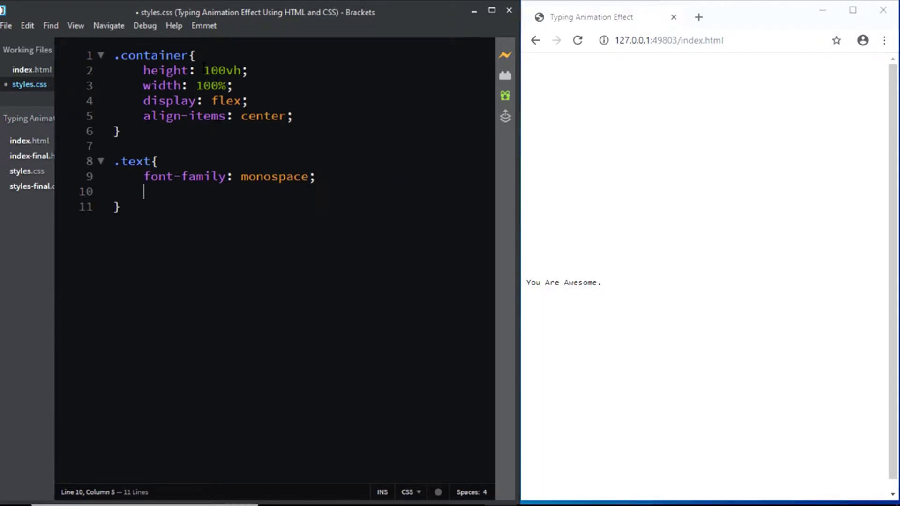
{"action": "type", "text": "font-size"}
{"action": "key", "text": "Return"}
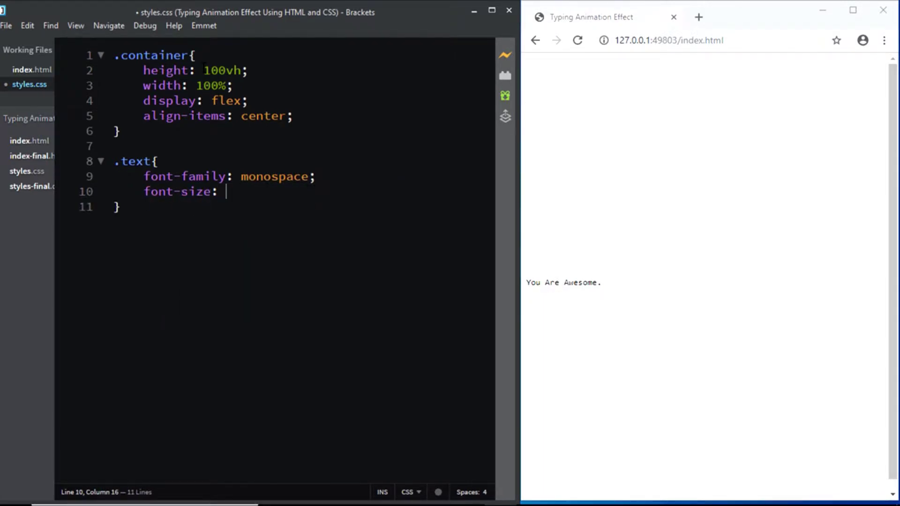
{"action": "type", "text": "7vw;"}
{"action": "key", "text": "ctrl+s"}
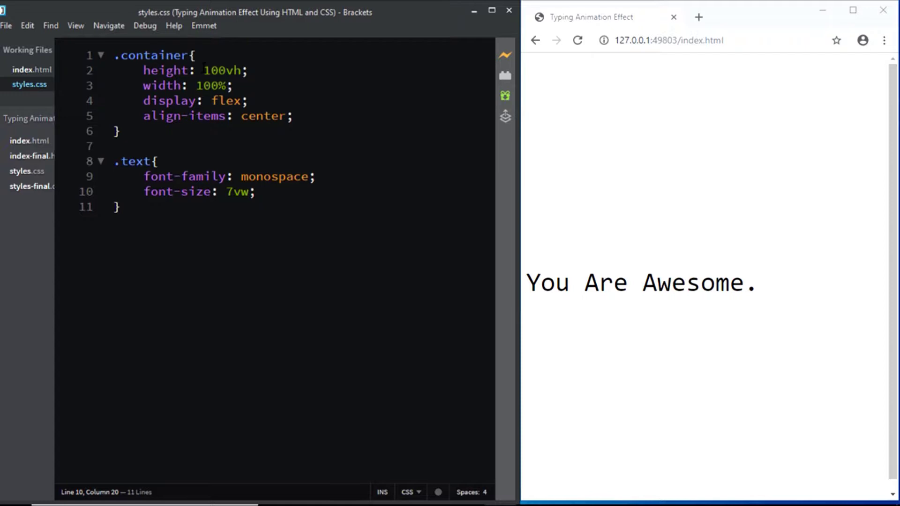
Add a 4px solid black right border to .text and save.
{"action": "key", "text": "Return"}
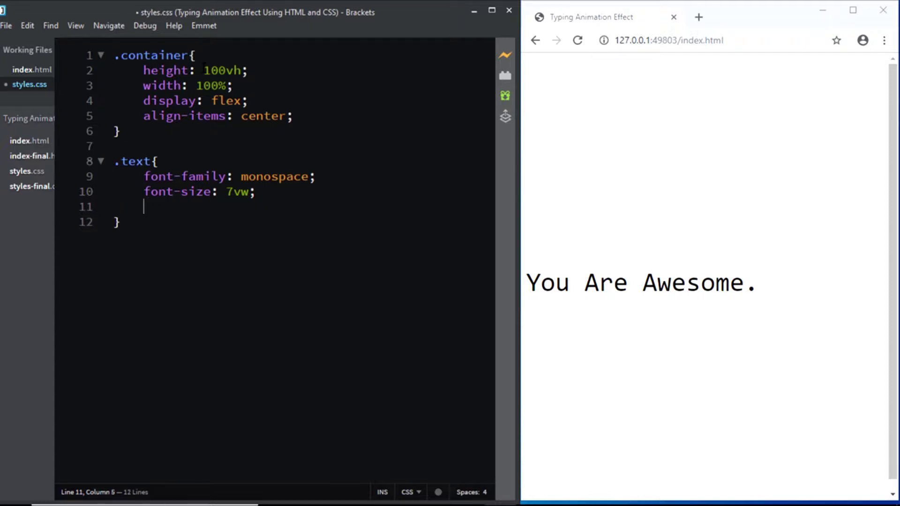
{"action": "type", "text": "b"}
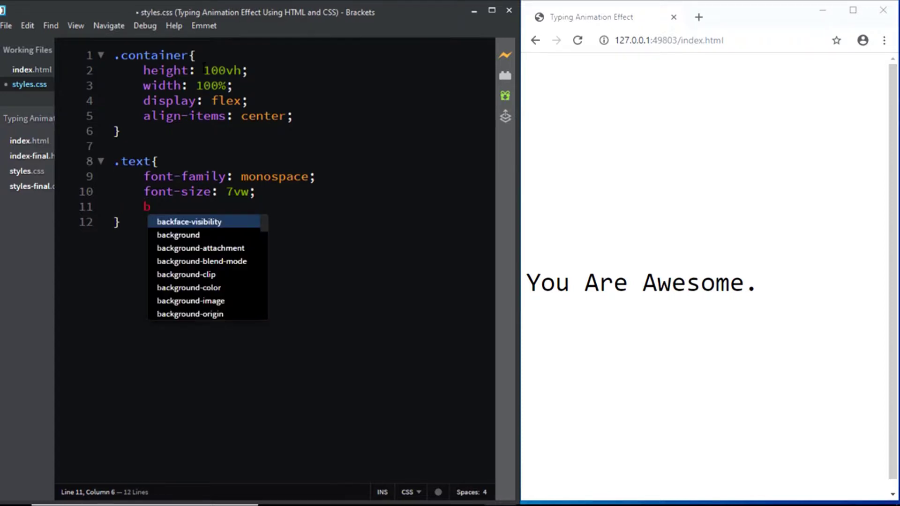
{"action": "type", "text": "order-right"}
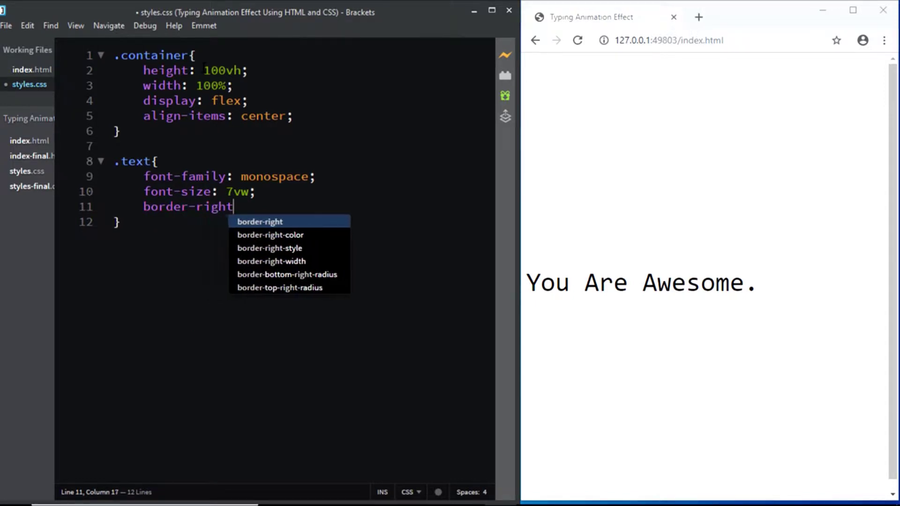
{"action": "key", "text": "Return"}
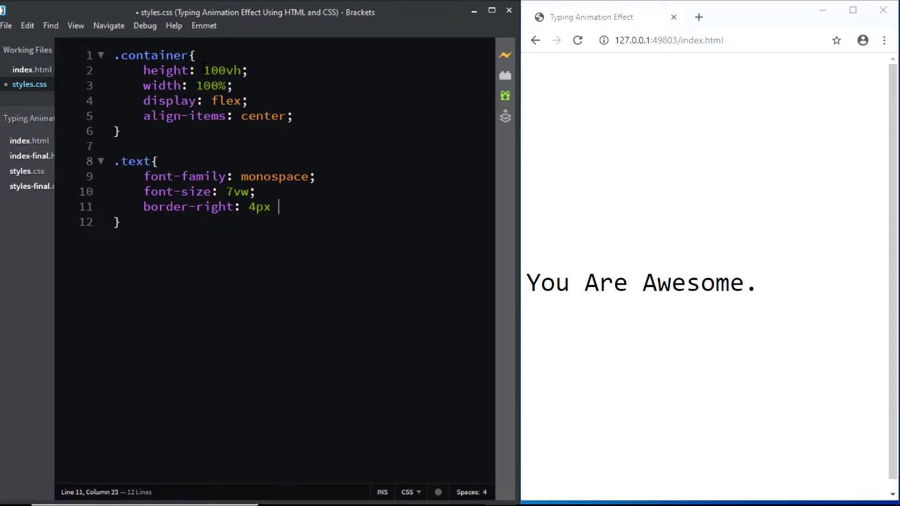
{"action": "type", "text": "solid black;"}
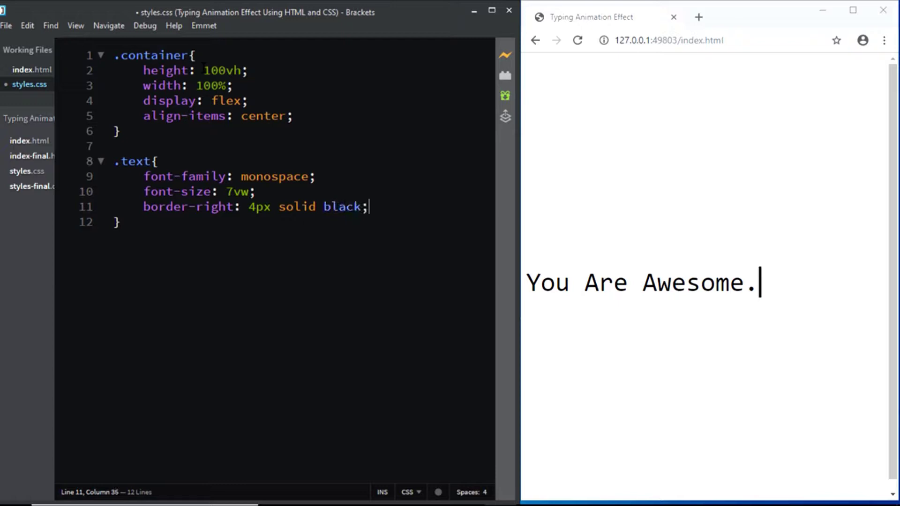
{"action": "key", "text": "ctrl+s"}
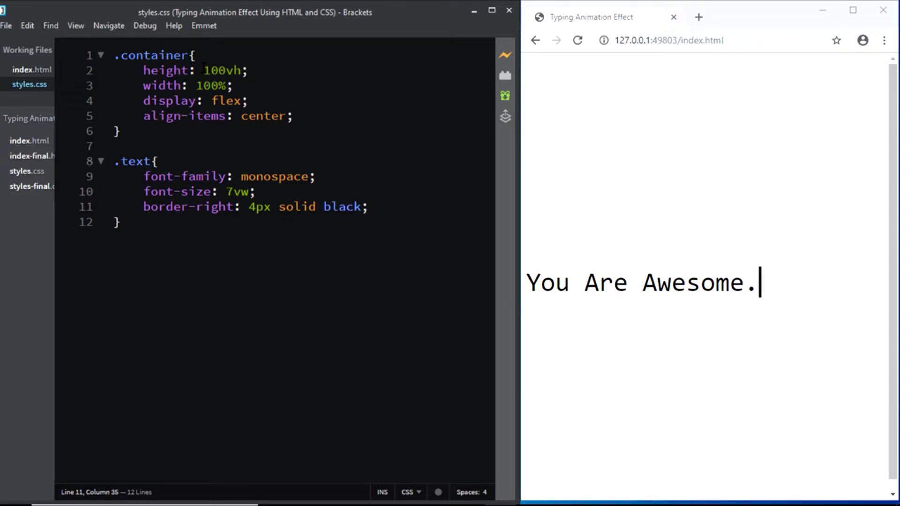
{"action": "key", "text": "Down"}
{"action": "key", "text": "Return"}
{"action": "key", "text": "Return"}
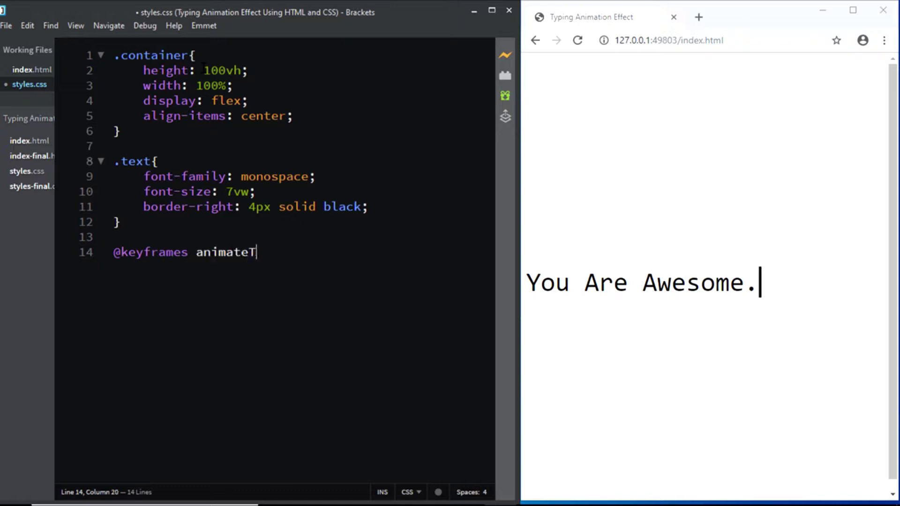
{"action": "key", "text": "Return"}
{"action": "type", "text": "0%{"}
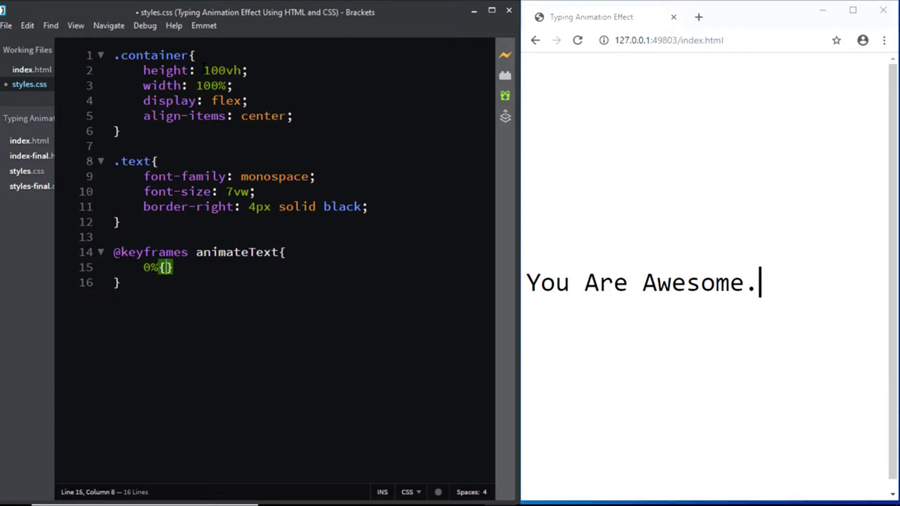
{"action": "type", "text": "width: "}
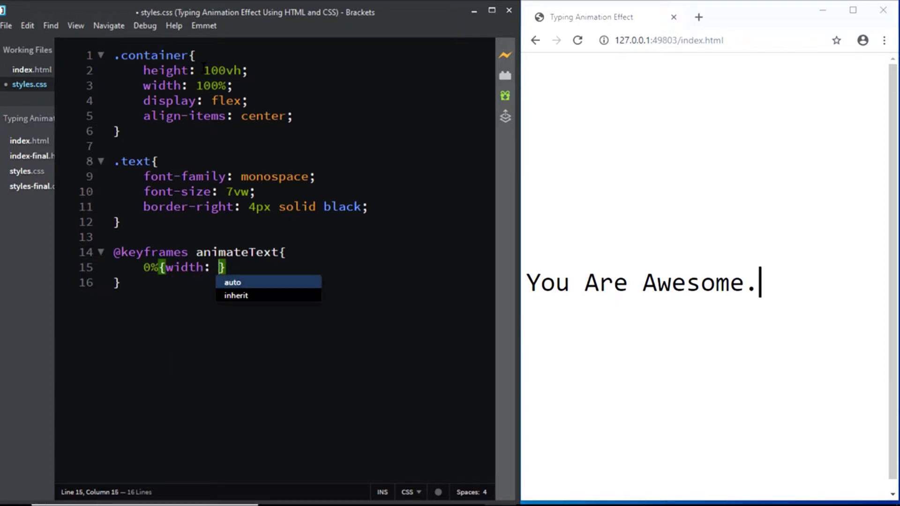
{"action": "type", "text": "0;"}
{"action": "key", "text": "Return"}
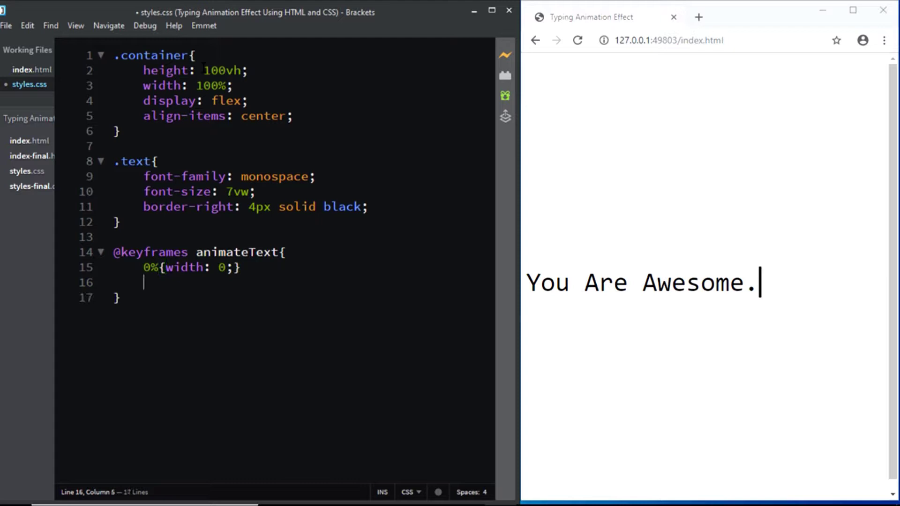
{"action": "type", "text": "50%{w"}
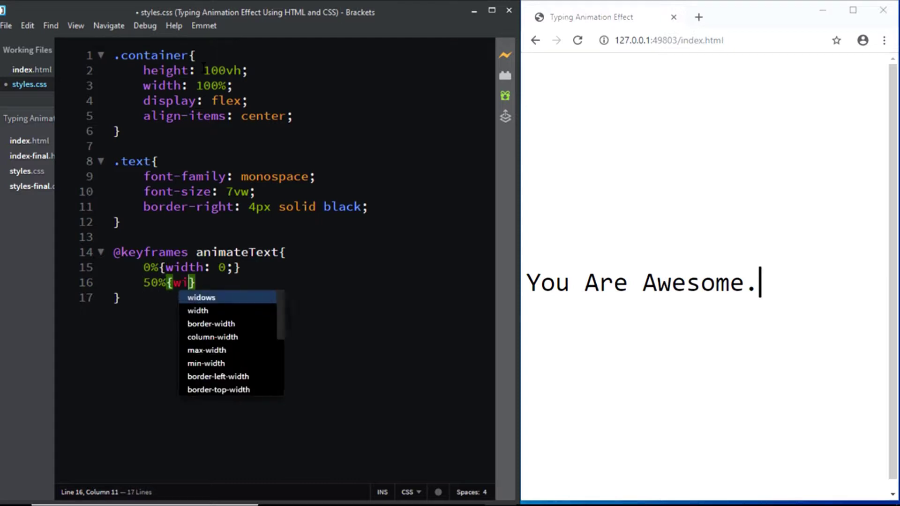
{"action": "type", "text": "idth: "}
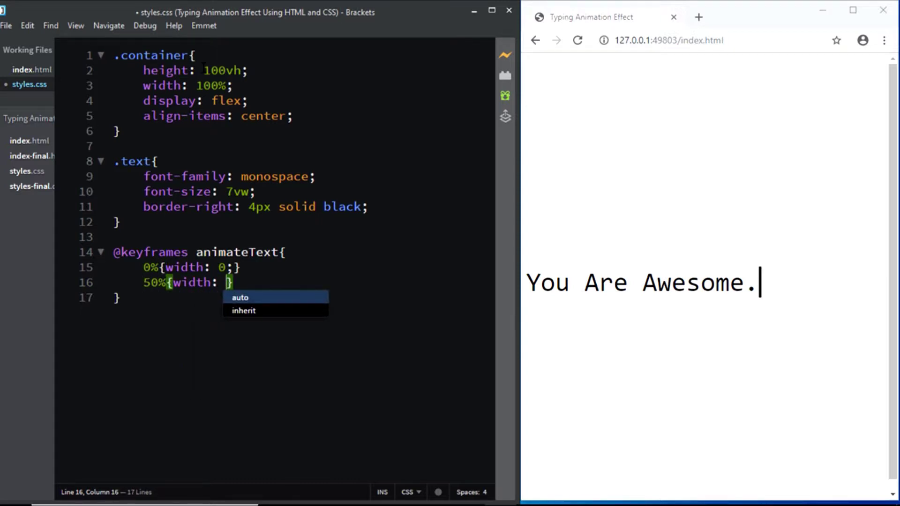
{"action": "type", "text": "16ch;"}
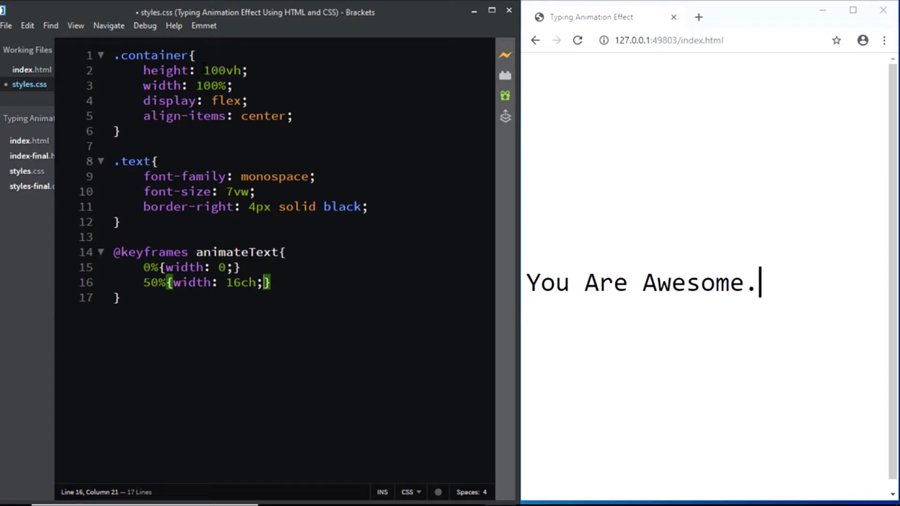
{"action": "key", "text": "Right"}
{"action": "key", "text": "Return"}
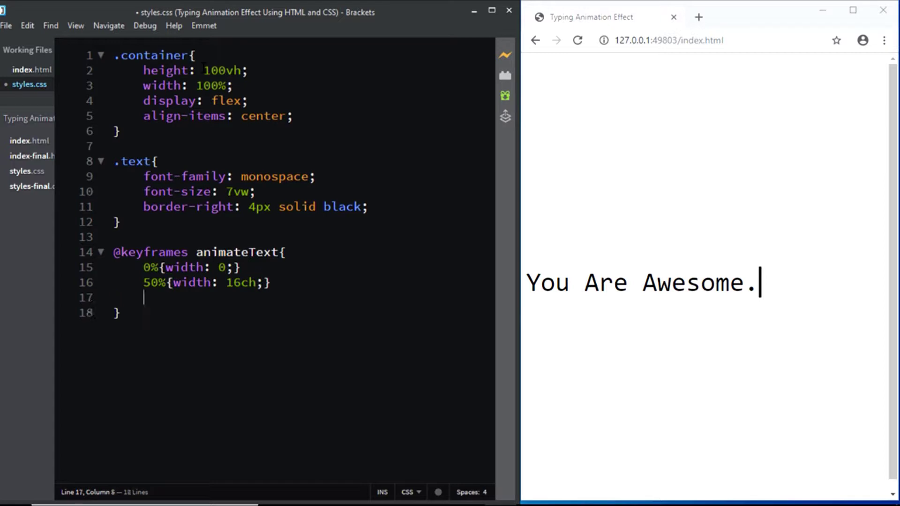
{"action": "type", "text": "{"}
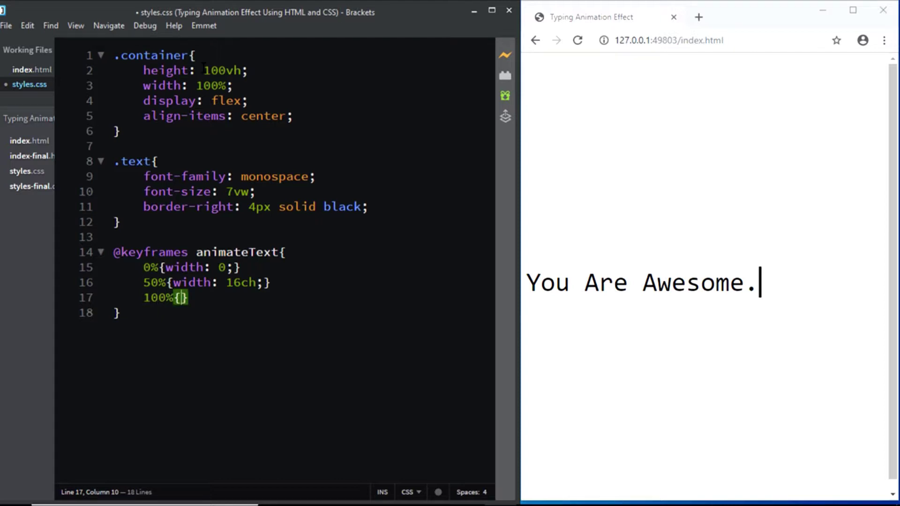
{"action": "type", "text": "width: 0;"}
{"action": "key", "text": "ctrl+s"}
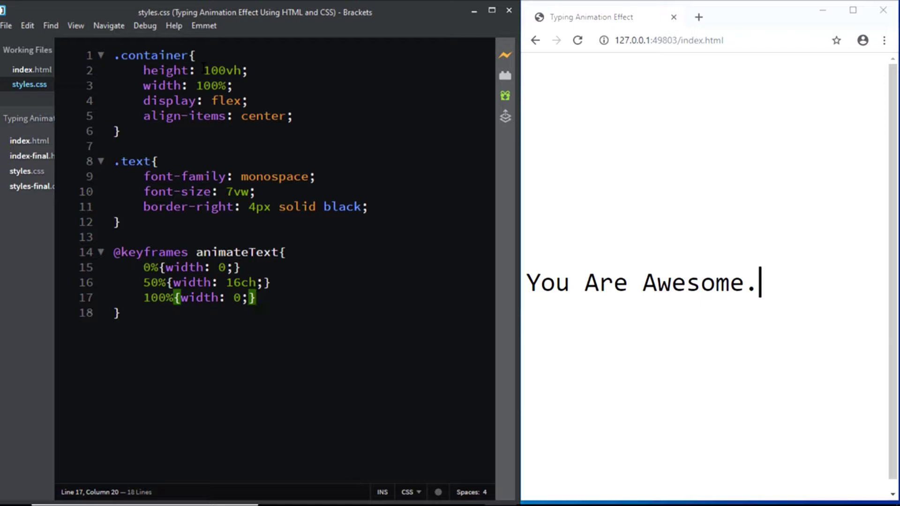
Give .text animation-name animateText, 5s duration and infinite iteration count, then save.
{"action": "key", "text": "Up"}
{"action": "key", "text": "Up"}
{"action": "key", "text": "Up"}
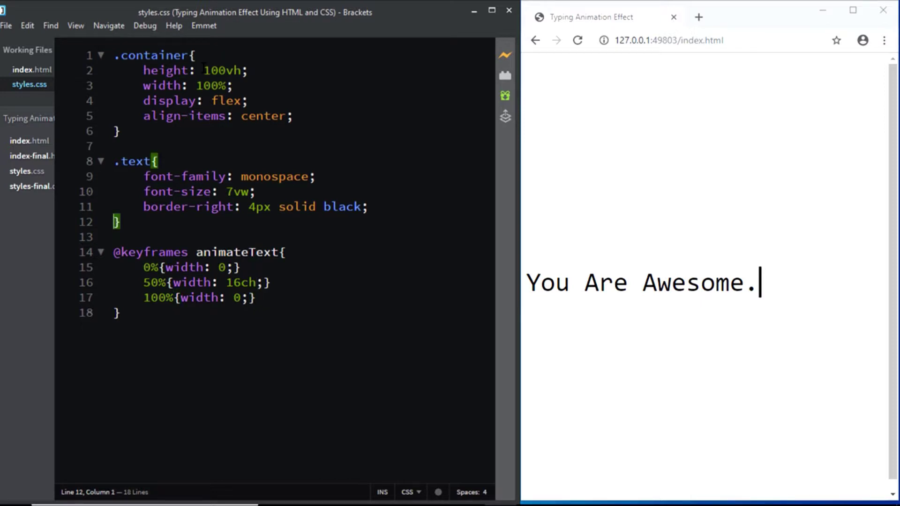
{"action": "key", "text": "Return"}
{"action": "type", "text": "a"}
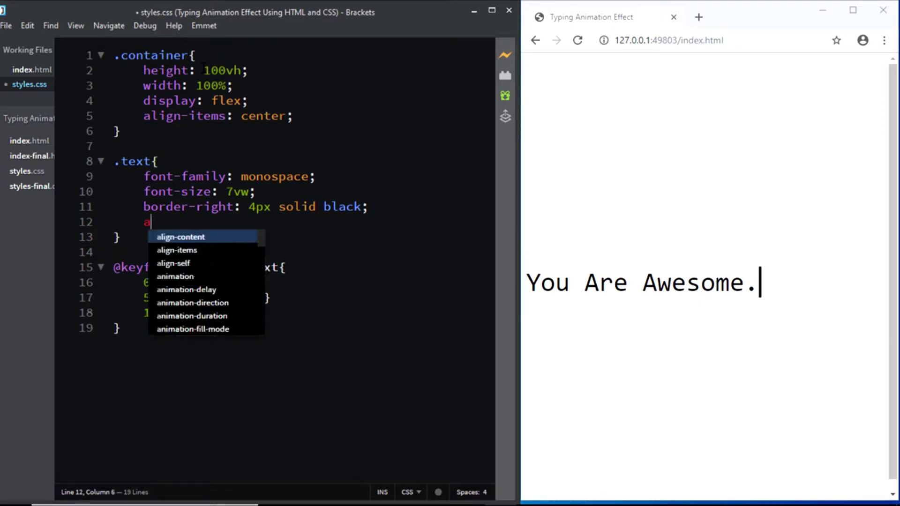
{"action": "type", "text": "nimation-name: "}
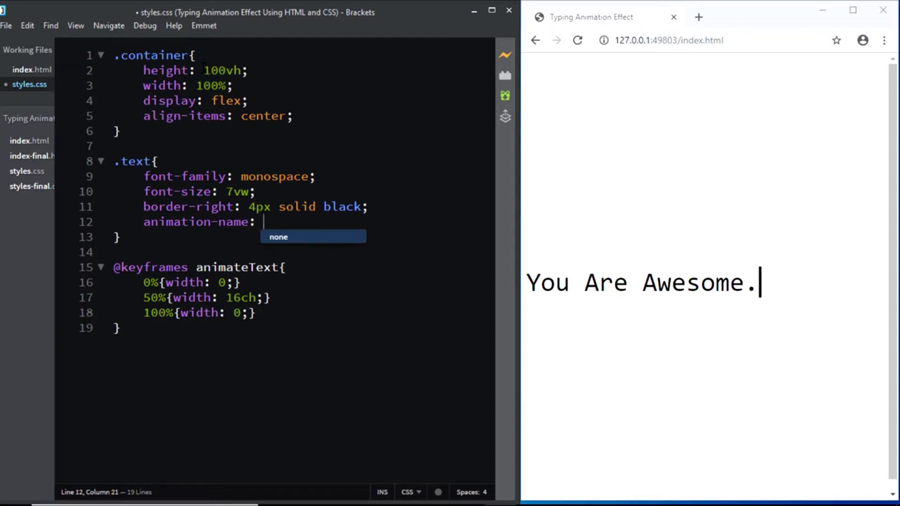
{"action": "type", "text": "animateText"}
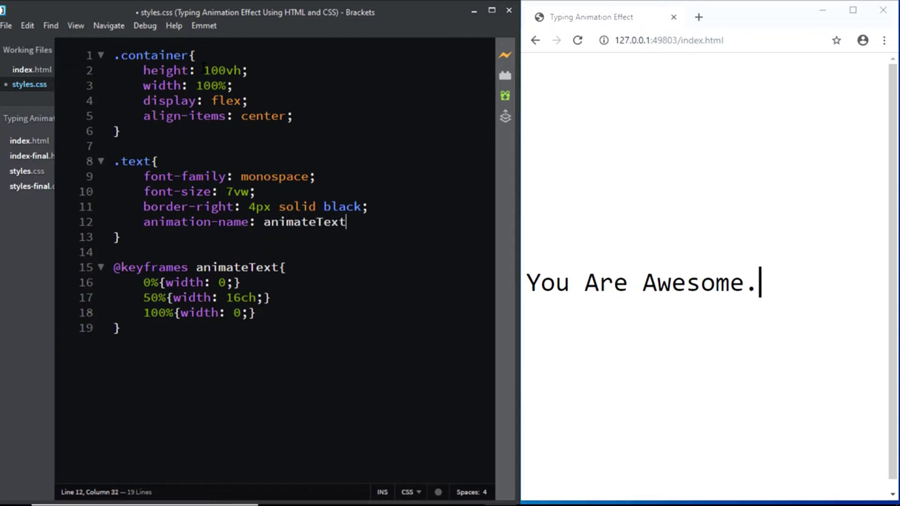
{"action": "type", "text": ";"}
{"action": "key", "text": "Return"}
{"action": "type", "text": "animation-d"}
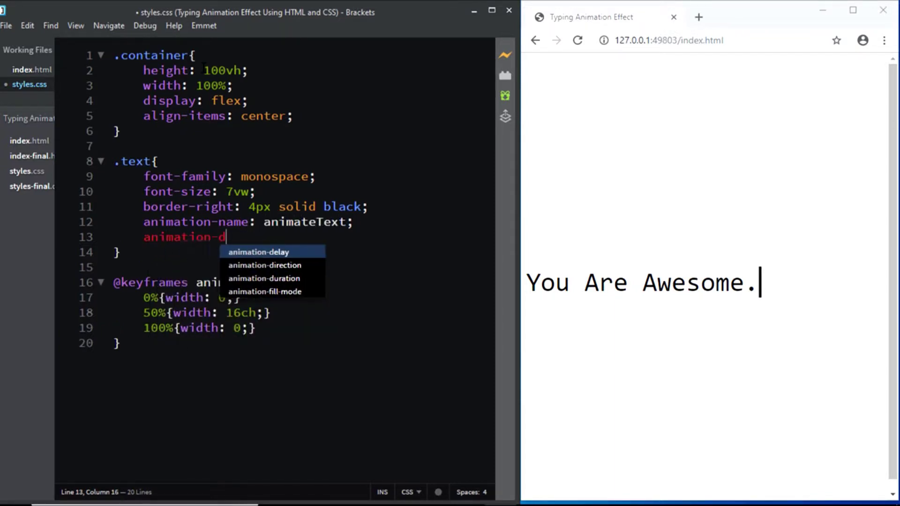
{"action": "type", "text": "uration: 5s"}
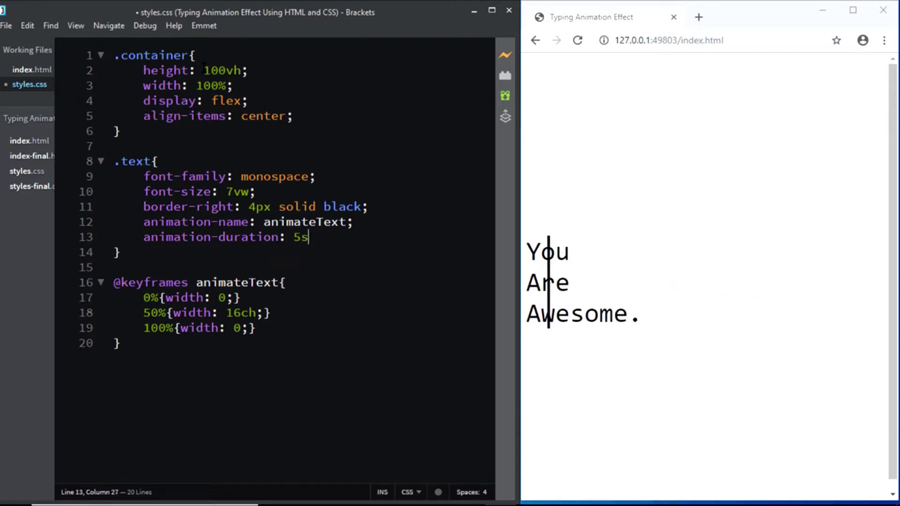
{"action": "type", "text": ";"}
{"action": "key", "text": "Return"}
{"action": "type", "text": "anima"}
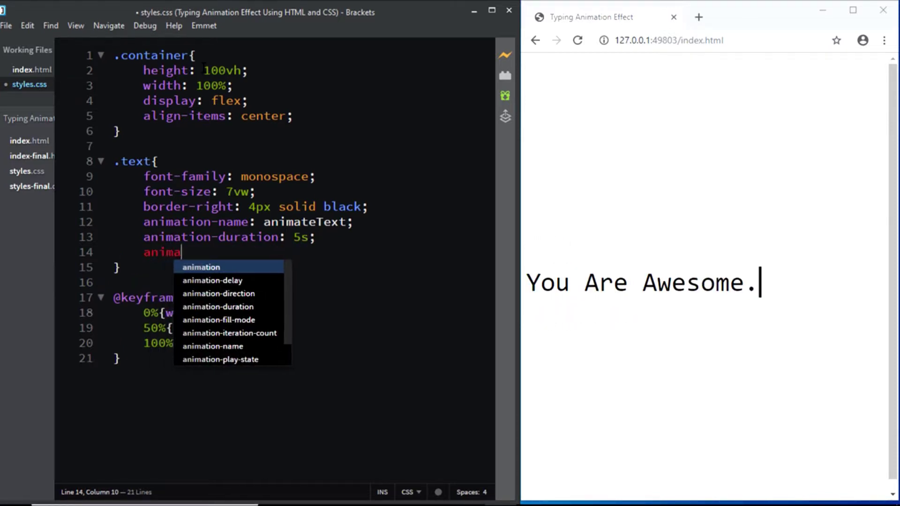
{"action": "type", "text": "tion-iter"}
{"action": "key", "text": "Return"}
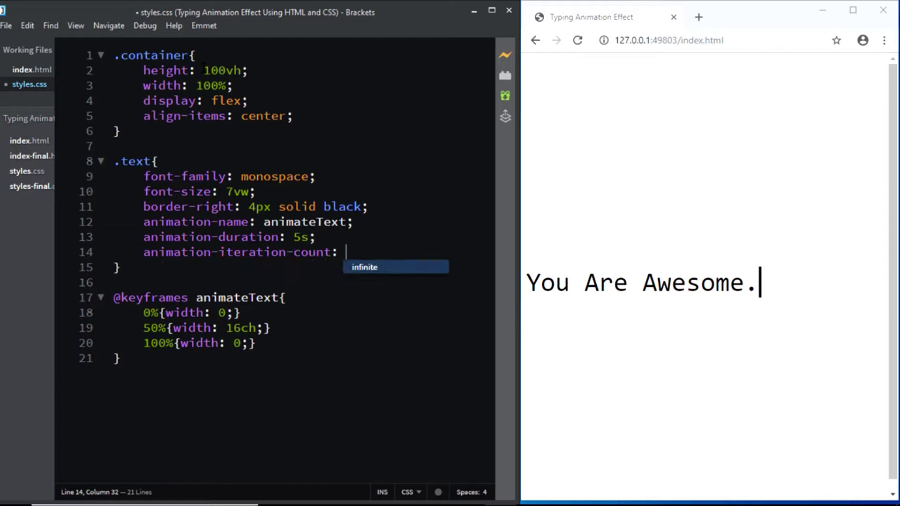
{"action": "type", "text": "infinite;"}
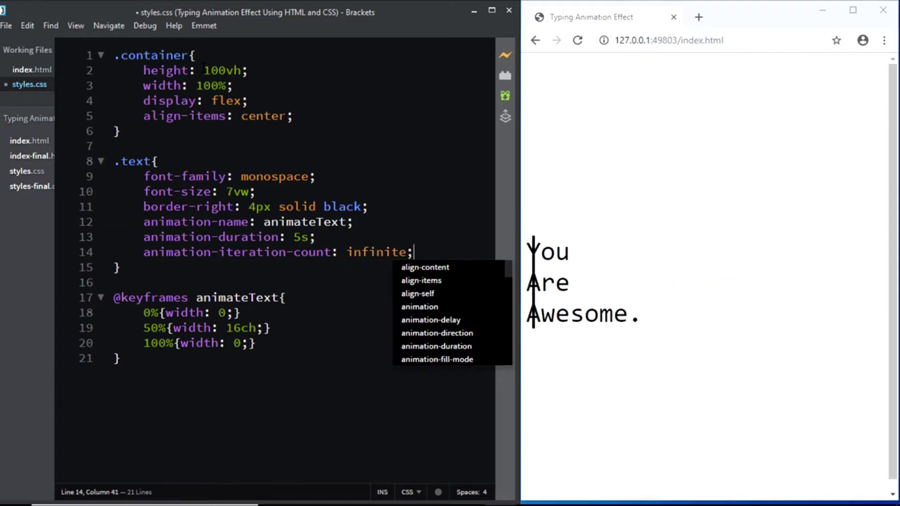
{"action": "key", "text": "ctrl+s"}
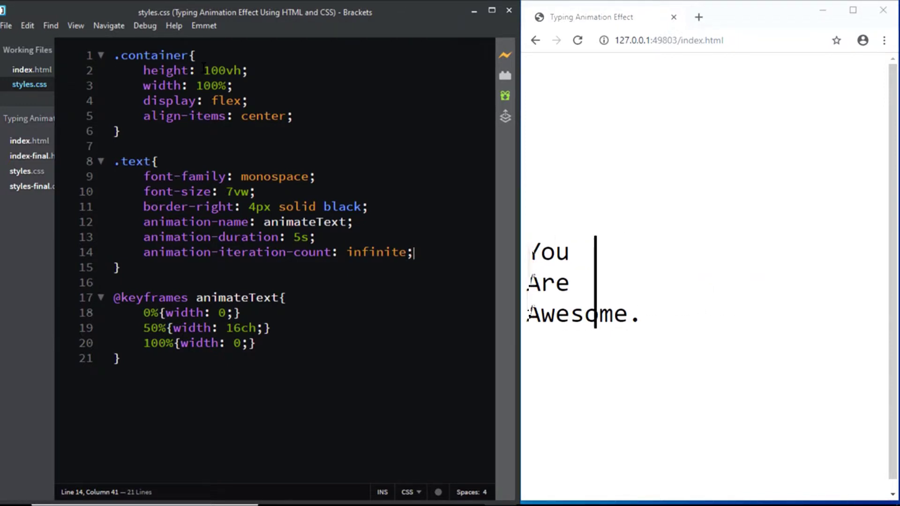
Add white-space: nowrap to the .text rule and save.
{"action": "key", "text": "Return"}
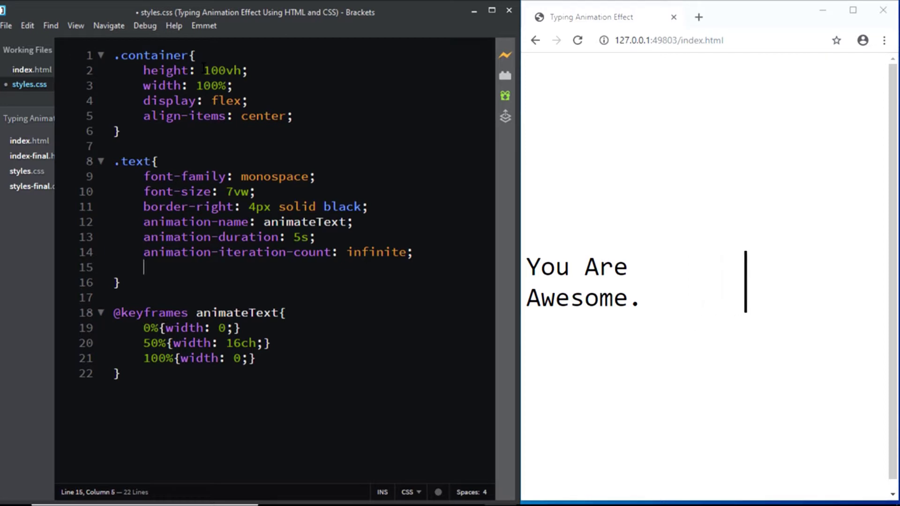
{"action": "type", "text": "white-spa"}
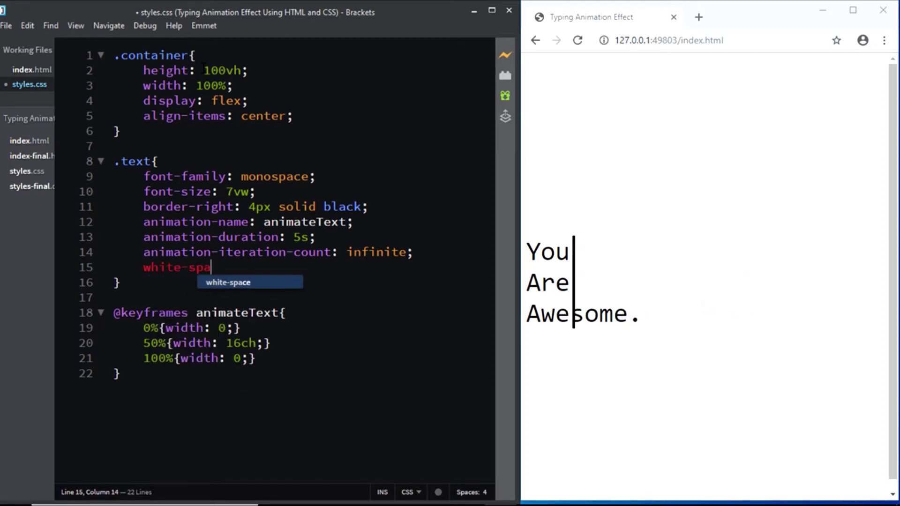
{"action": "type", "text": "ce: "}
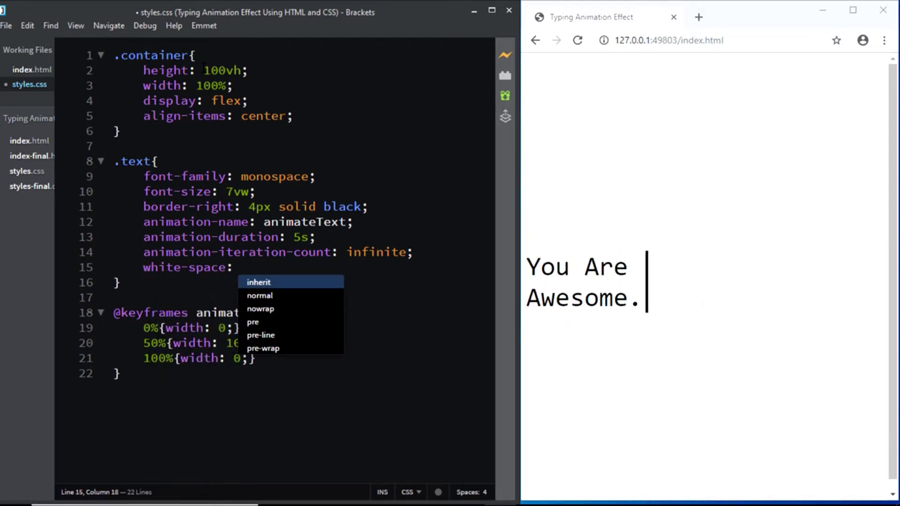
{"action": "type", "text": "nowrap;"}
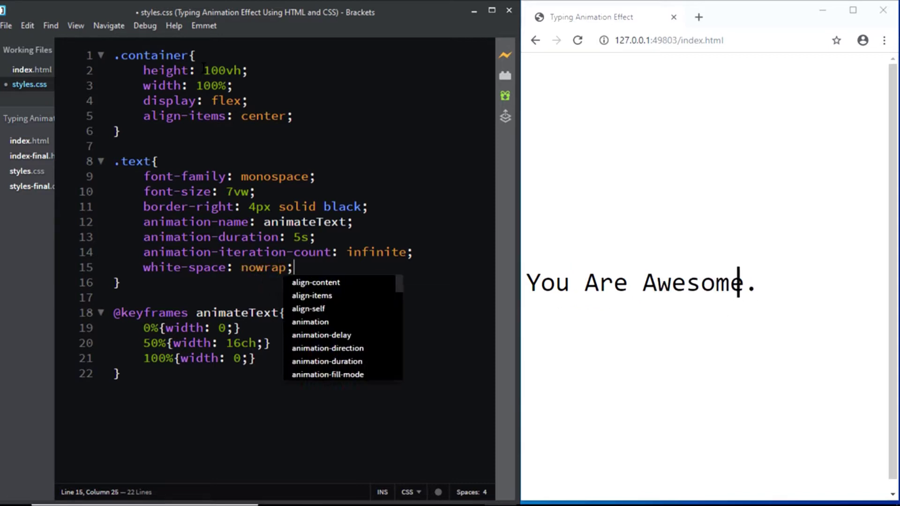
{"action": "key", "text": "Escape"}
{"action": "key", "text": "ctrl+s"}
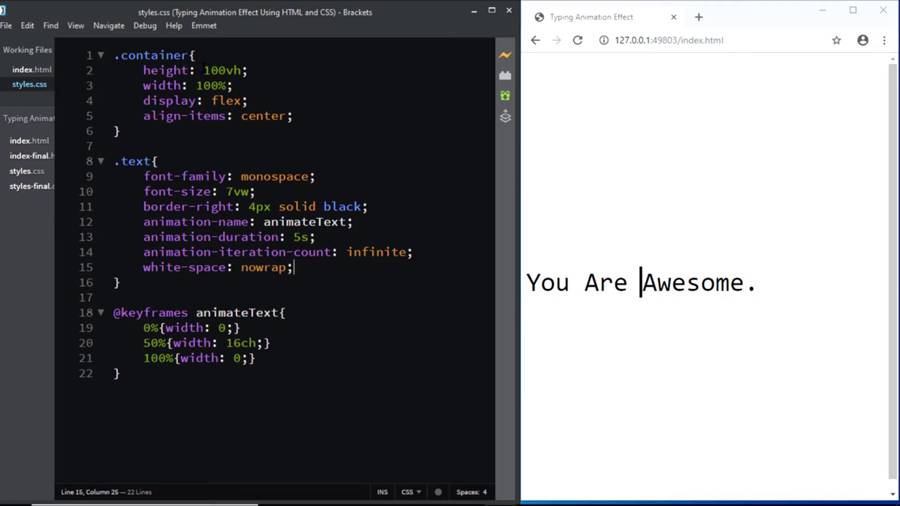
Add a red background-color to .text and save.
{"action": "key", "text": "Return"}
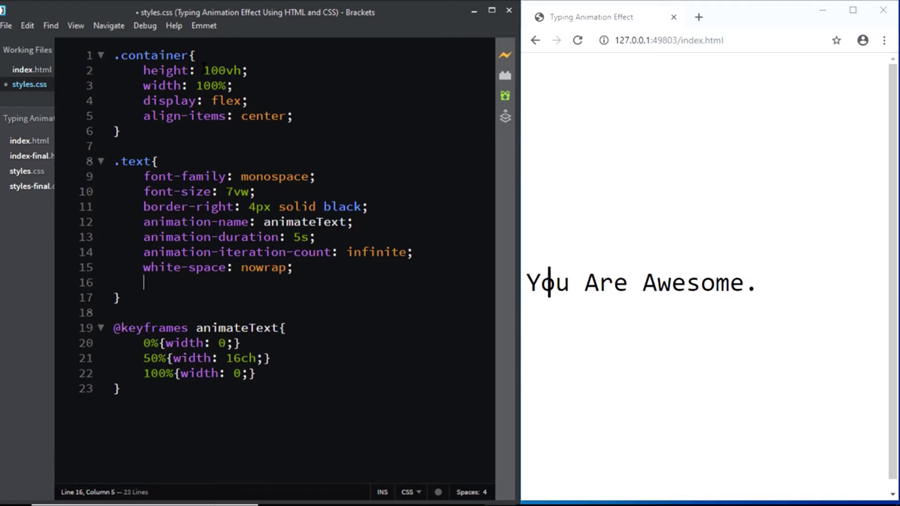
{"action": "type", "text": "back"}
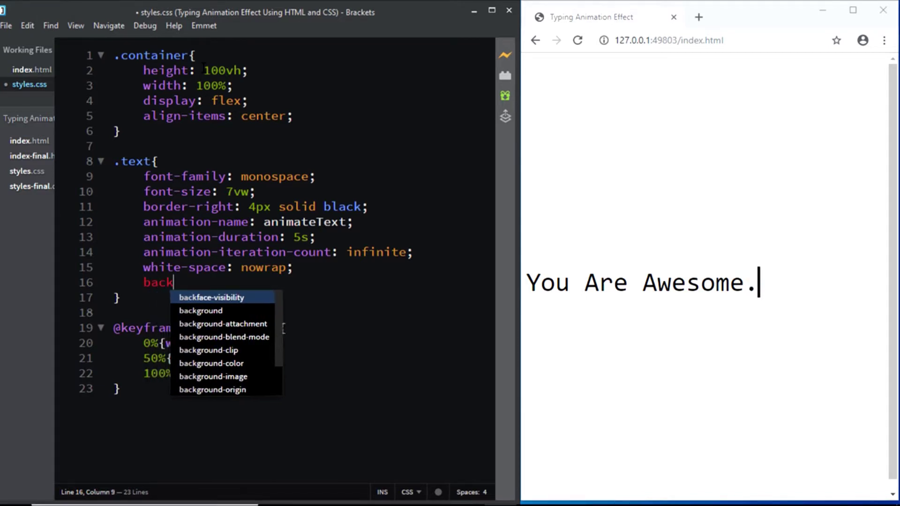
{"action": "type", "text": "ground-color"}
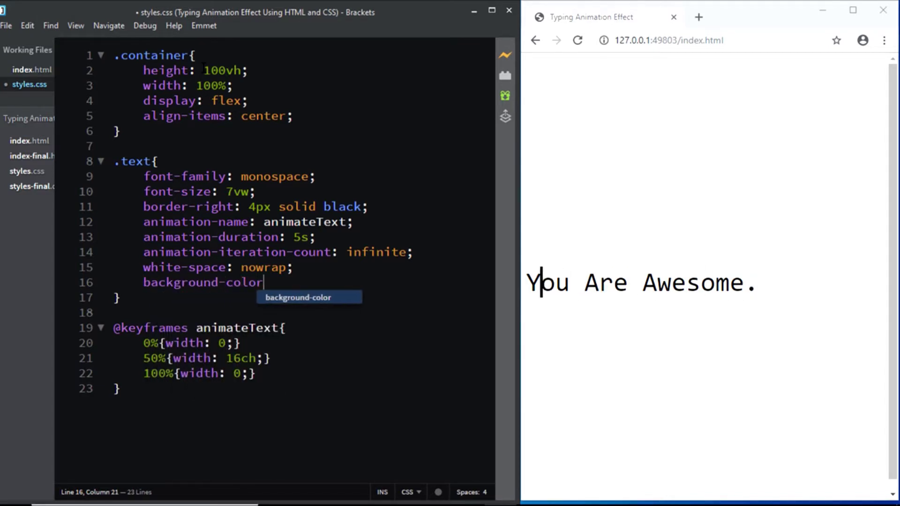
{"action": "key", "text": "Return"}
{"action": "type", "text": "re"}
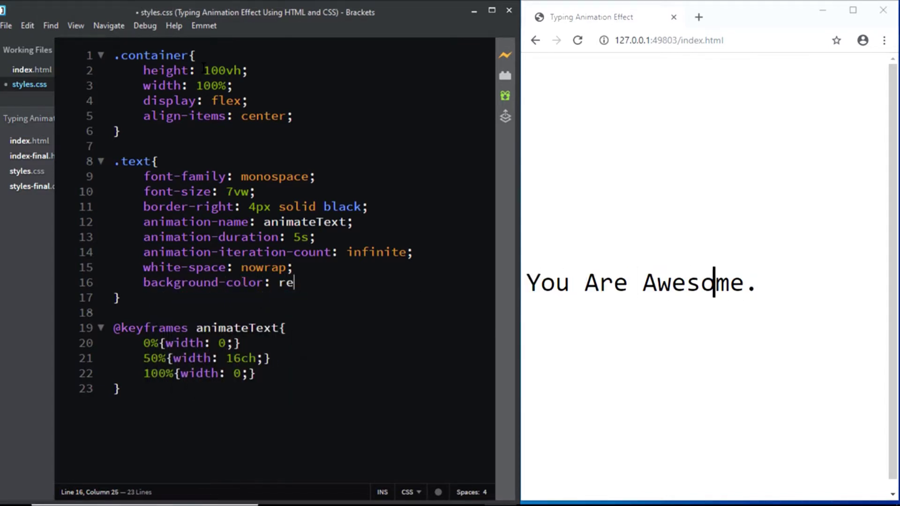
{"action": "type", "text": "d;"}
{"action": "key", "text": "ctrl+s"}
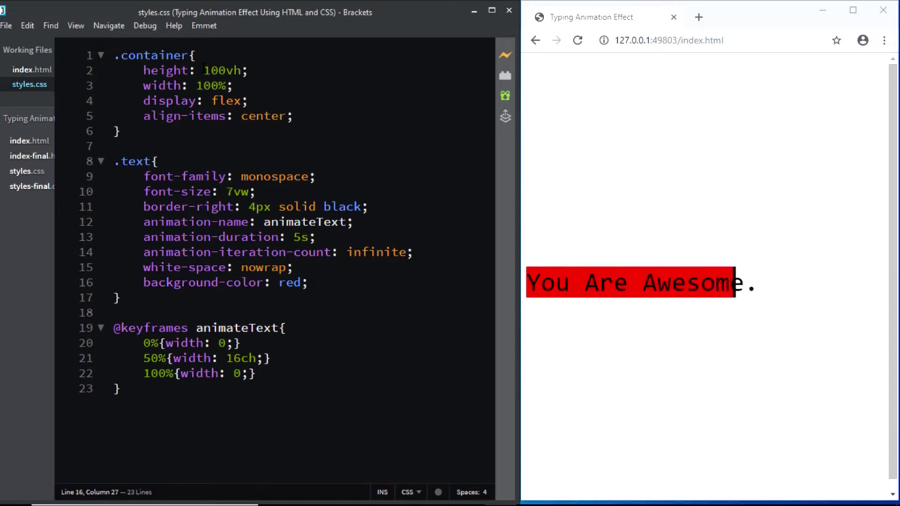
Add overflow: hidden to .text and save.
{"action": "key", "text": "Return"}
{"action": "type", "text": "over"}
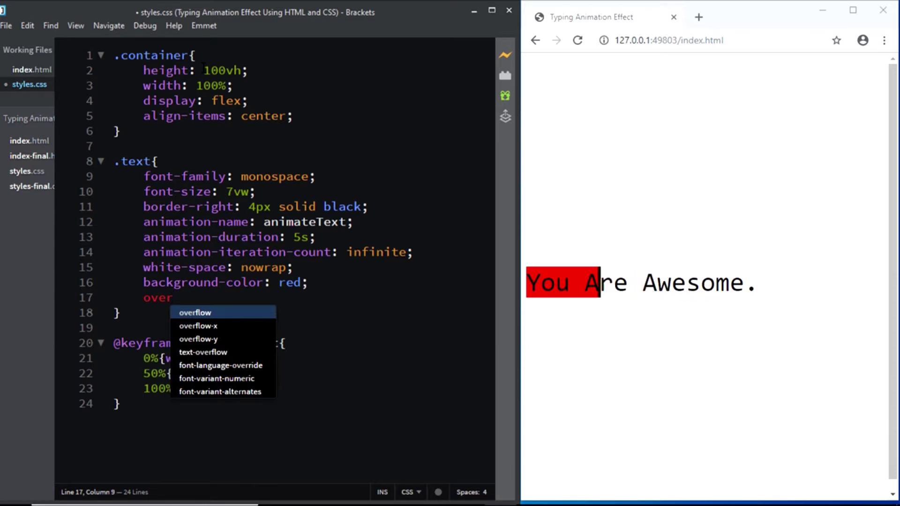
{"action": "type", "text": "flow"}
{"action": "key", "text": "Return"}
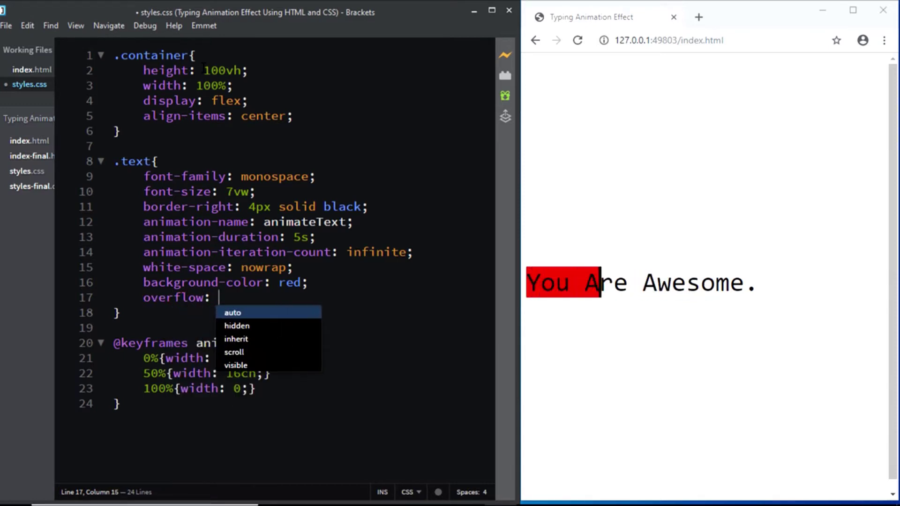
{"action": "type", "text": "hidden;"}
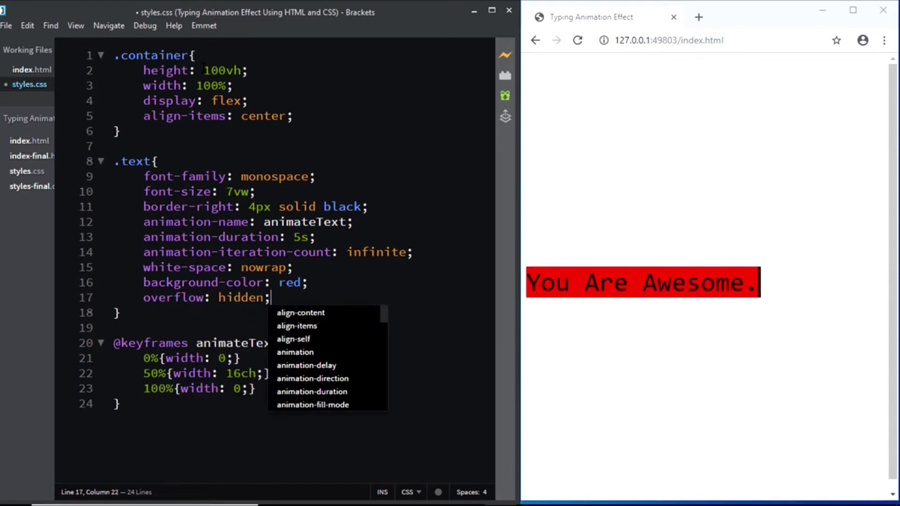
{"action": "key", "text": "ctrl+s"}
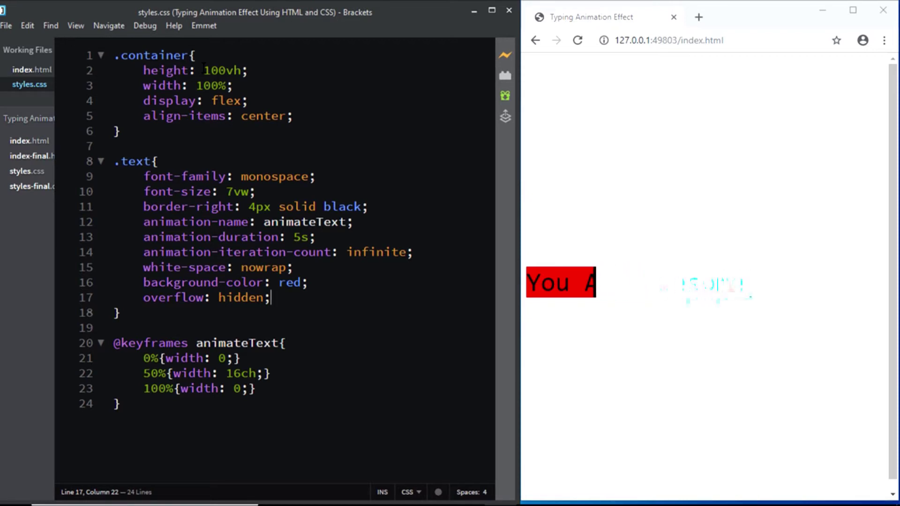
Delete the red background-color line from .text and save.
{"action": "left_click_drag", "start_coordinate": [308, 282], "coordinate": [144, 282]}
{"action": "key", "text": "BackSpace"}
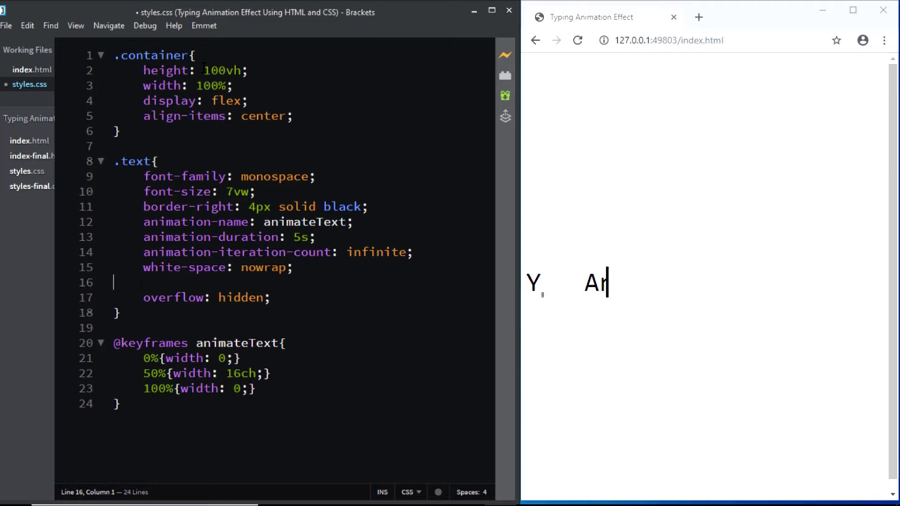
{"action": "key", "text": "BackSpace"}
{"action": "key", "text": "ctrl+s"}
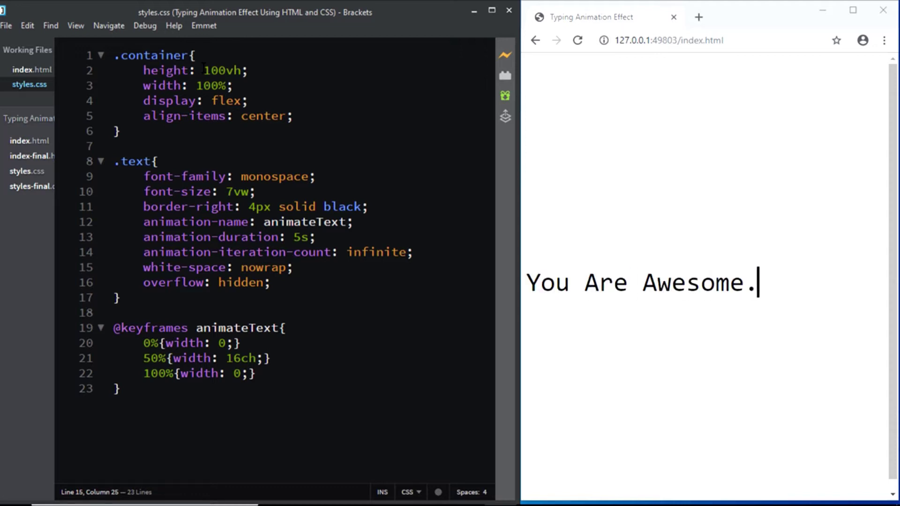
Add animation-timing-function: steps(20) below the iteration-count line and save.
{"action": "key", "text": "Up"}
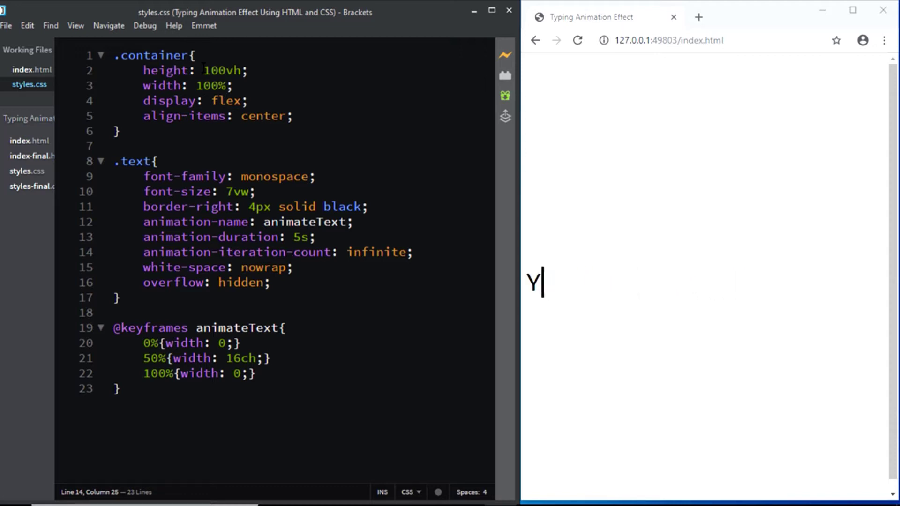
{"action": "key", "text": "End"}
{"action": "key", "text": "Return"}
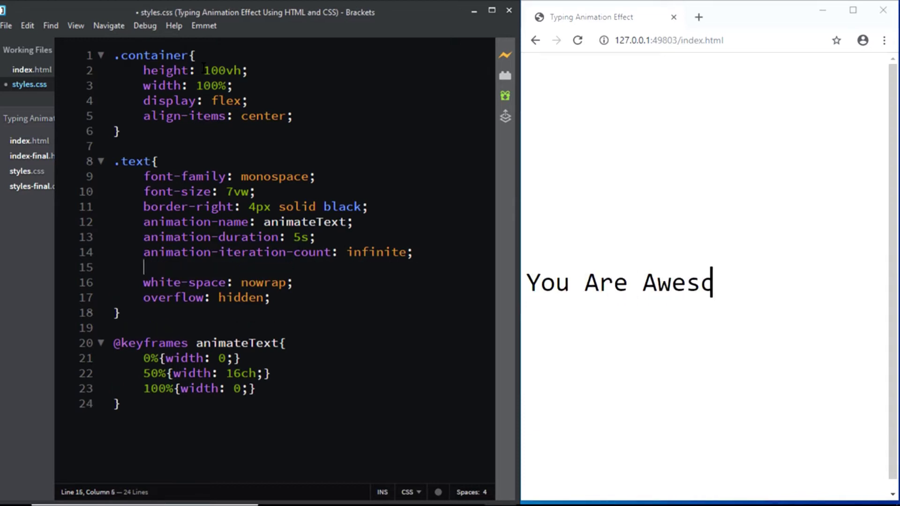
{"action": "type", "text": "animation-timin"}
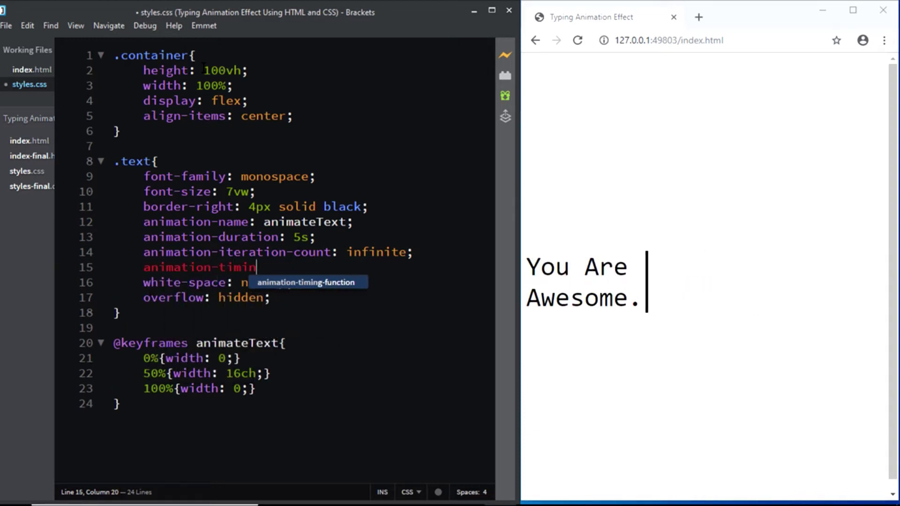
{"action": "type", "text": "g-unction"}
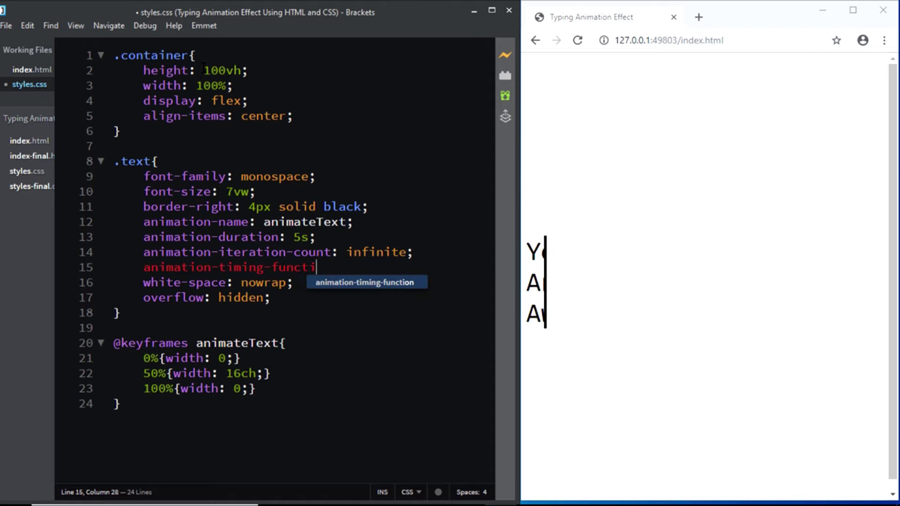
{"action": "key", "text": "Return"}
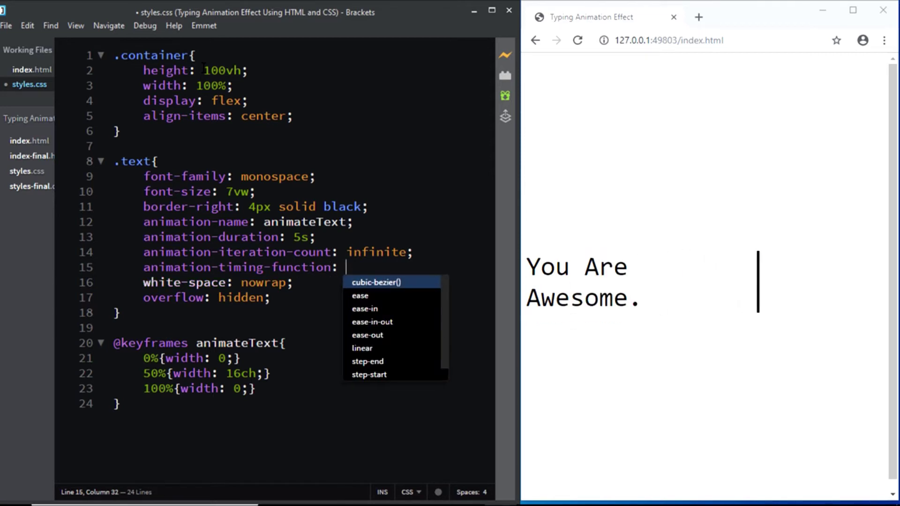
{"action": "type", "text": "steps"}
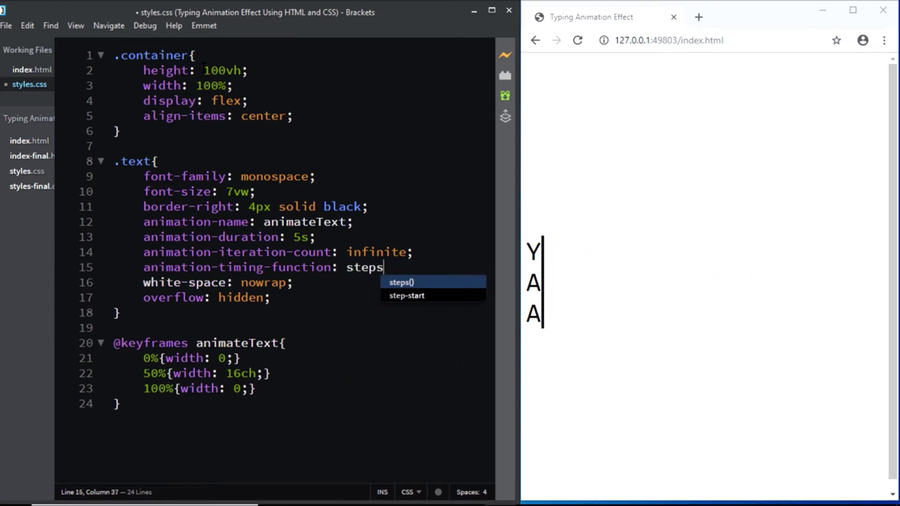
{"action": "key", "text": "Return"}
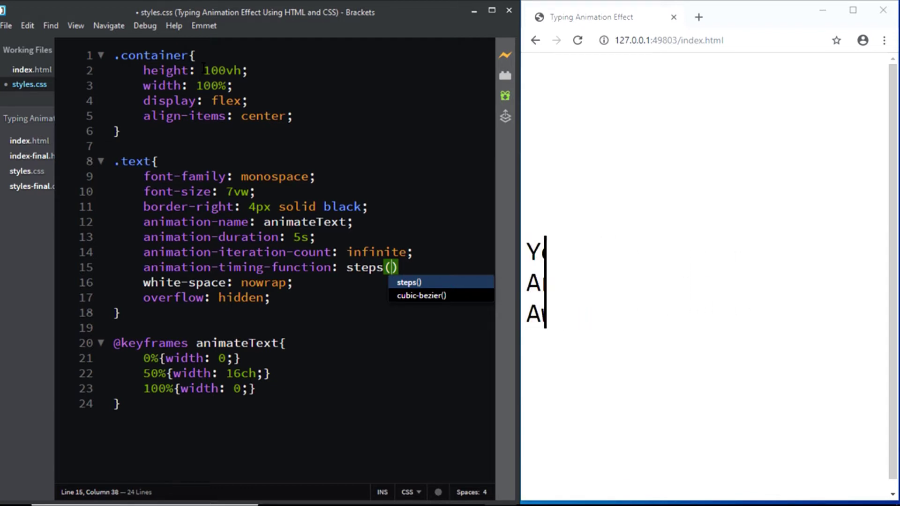
{"action": "type", "text": "20"}
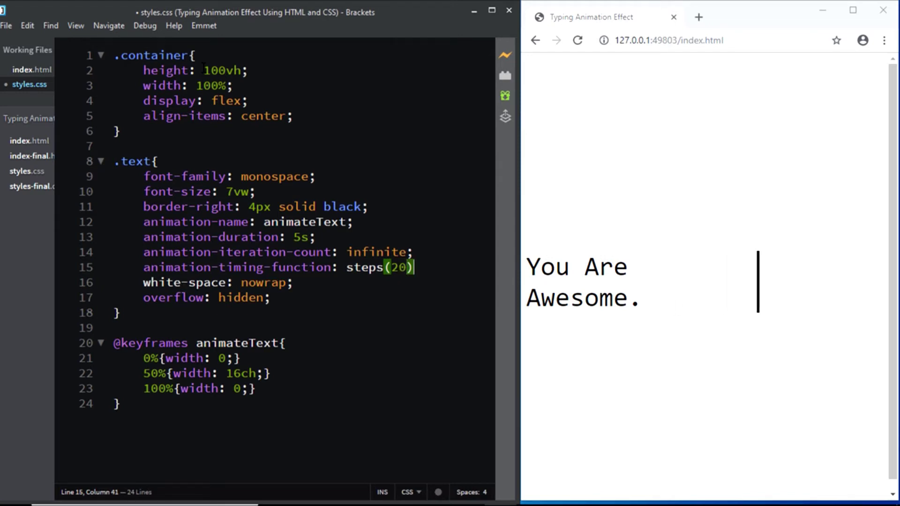
{"action": "type", "text": ");"}
{"action": "key", "text": "ctrl+s"}
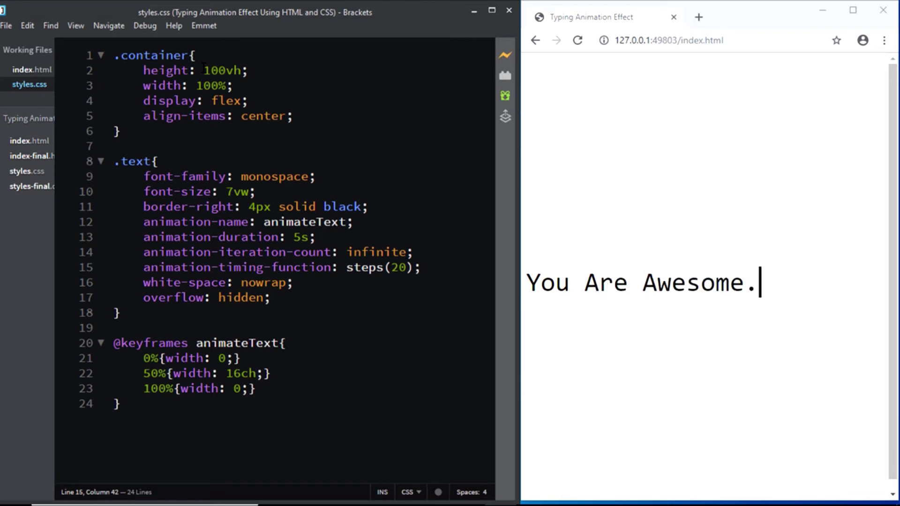
{"action": "key", "text": "Up"}
{"action": "key", "text": "Up"}
{"action": "key", "text": "Up"}
{"action": "key", "text": "Up"}
{"action": "key", "text": "Up"}
{"action": "key", "text": "Up"}
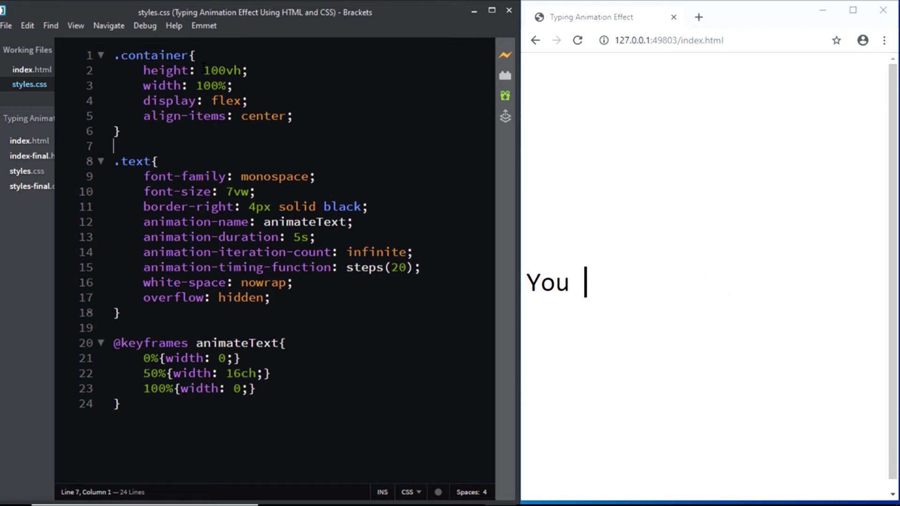
{"action": "key", "text": "Up"}
{"action": "key", "text": "Up"}
{"action": "key", "text": "End"}
{"action": "key", "text": "Return"}
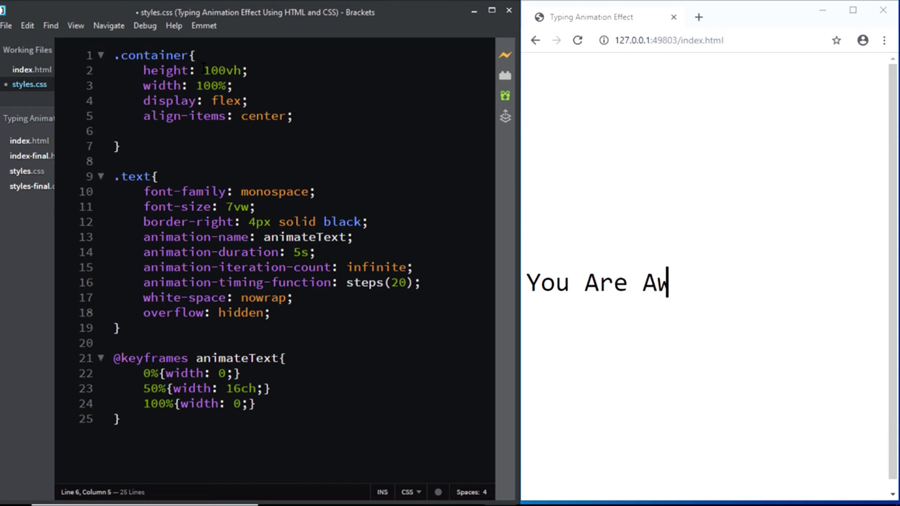
{"action": "type", "text": "ju"}
{"action": "key", "text": "Return"}
{"action": "type", "text": "ce"}
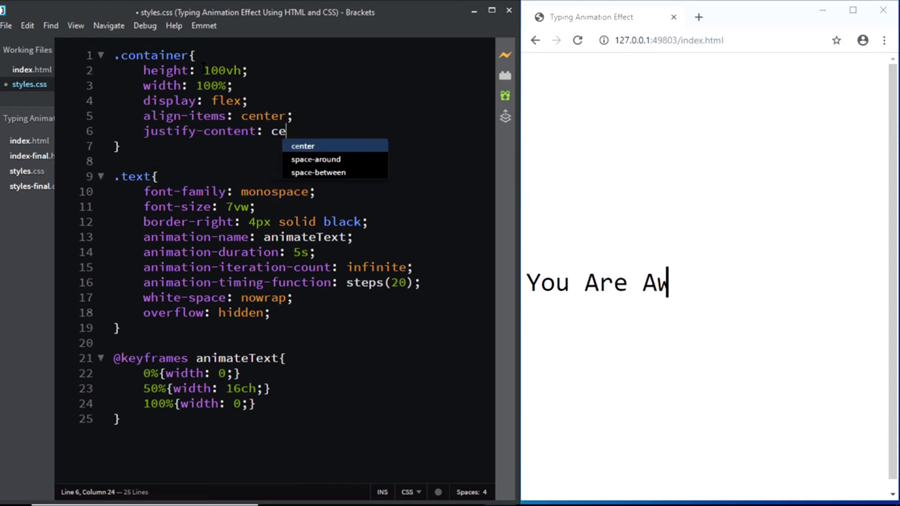
{"action": "type", "text": "nter;"}
{"action": "key", "text": "ctrl+s"}
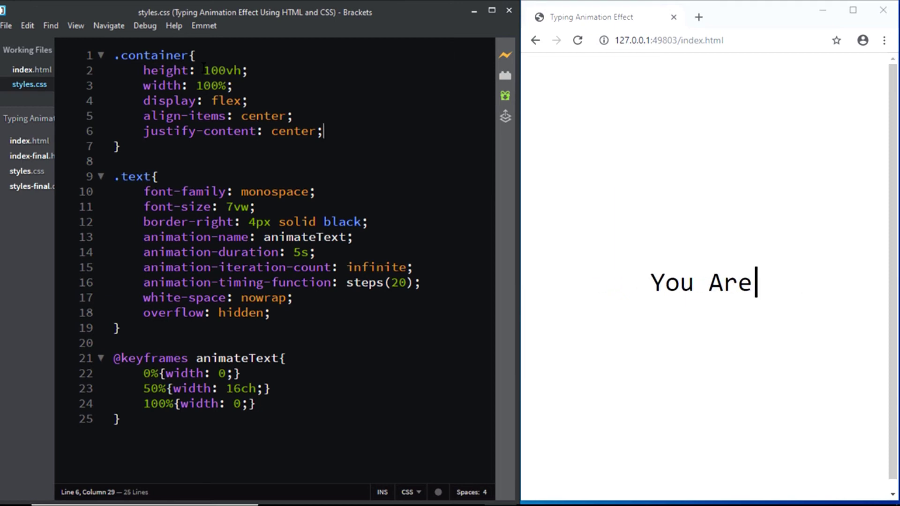
{"action": "key", "text": "shift+Left"}
{"action": "key", "text": "shift+Left"}
{"action": "key", "text": "shift+Left"}
{"action": "key", "text": "shift+Left"}
{"action": "key", "text": "shift+Left"}
{"action": "key", "text": "shift+Left"}
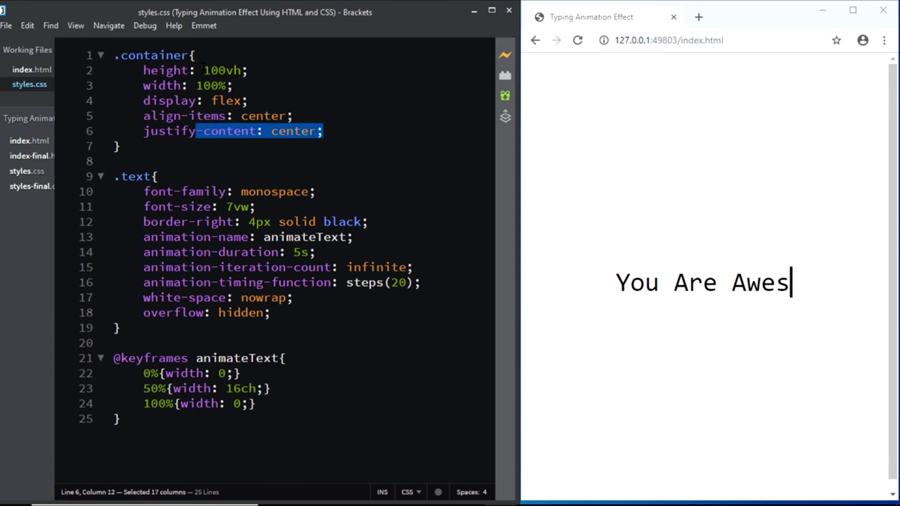
{"action": "key", "text": "shift+Left"}
{"action": "key", "text": "shift+Left"}
{"action": "key", "text": "shift+Left"}
{"action": "key", "text": "BackSpace"}
{"action": "key", "text": "BackSpace"}
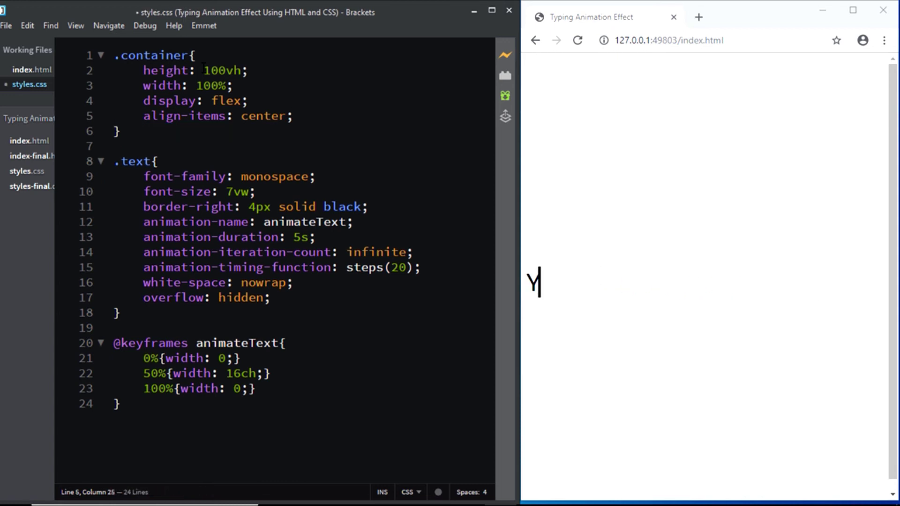
Insert margin-left: 30% as the first .text declaration and save.
{"action": "key", "text": "Down"}
{"action": "key", "text": "Down"}
{"action": "key", "text": "Down"}
{"action": "key", "text": "Return"}
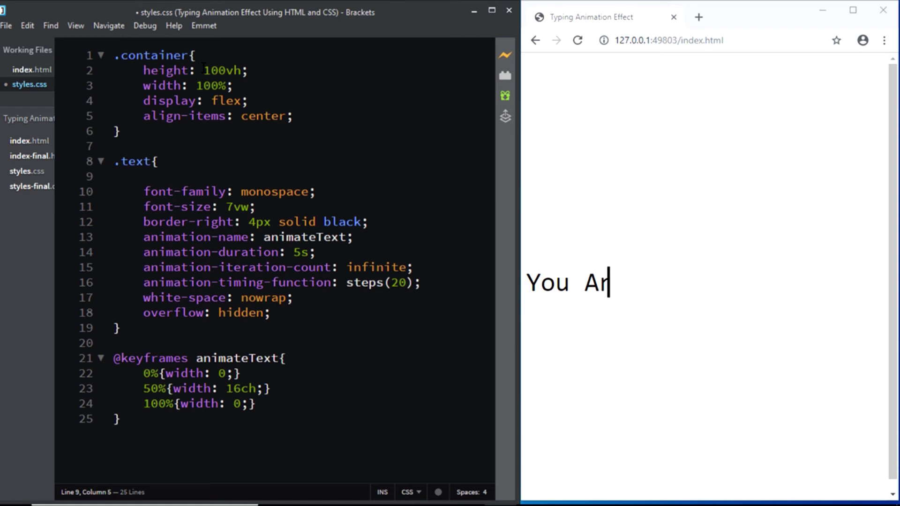
{"action": "type", "text": "margin-left"}
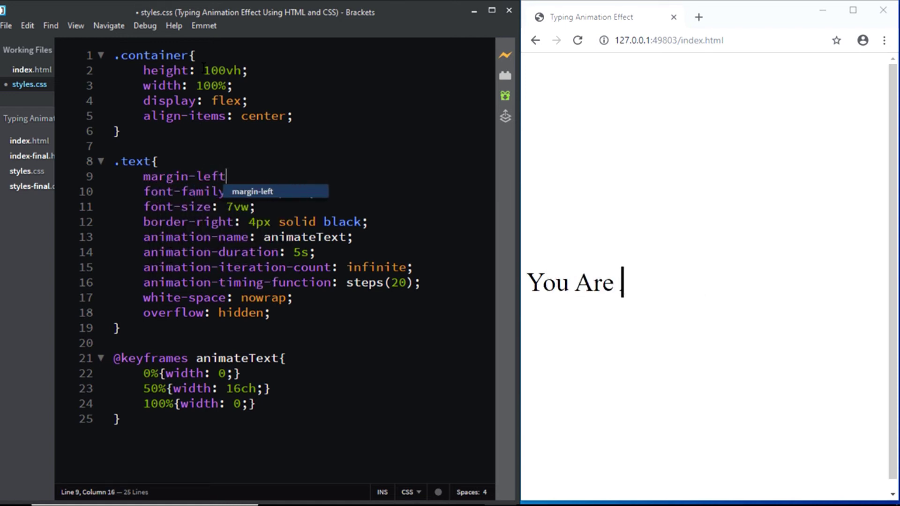
{"action": "type", "text": ": 30%;"}
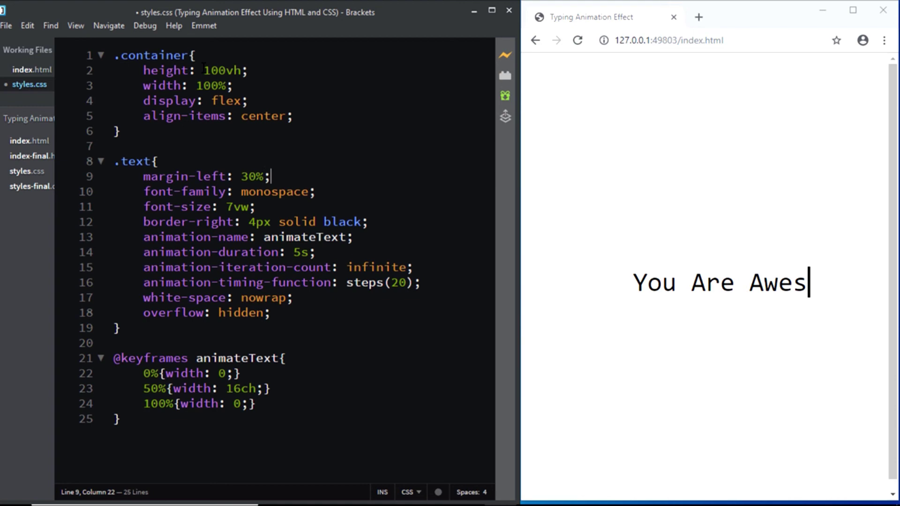
{"action": "key", "text": "ctrl+s"}
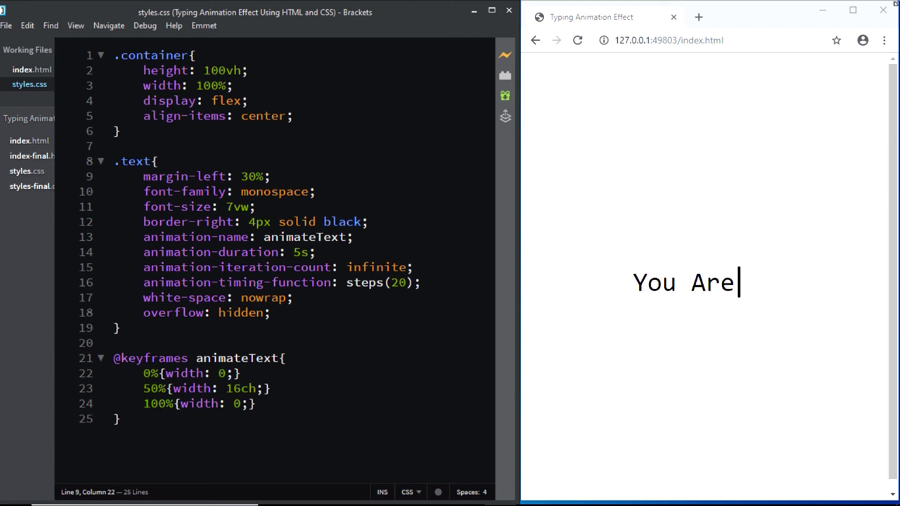
Maximize the Chrome window showing the typing 'You Are Awesome' page.
{"action": "left_click", "coordinate": [854, 10]}
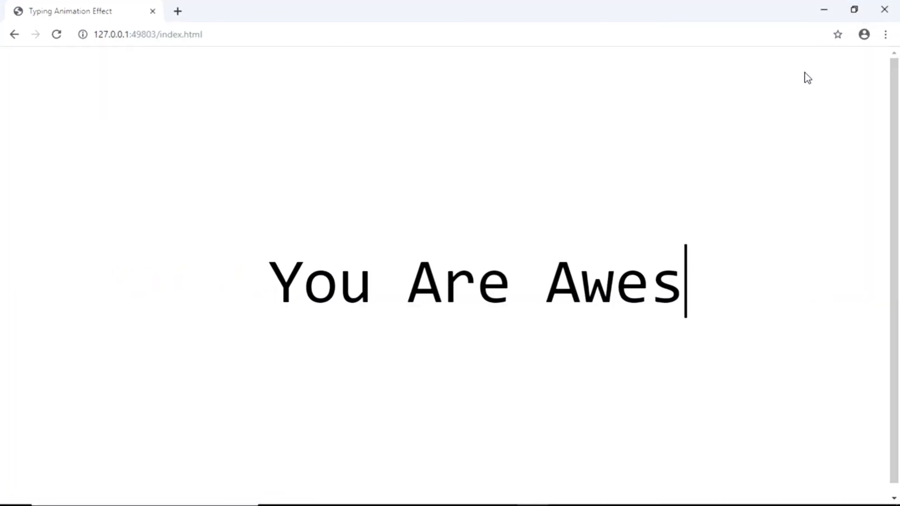